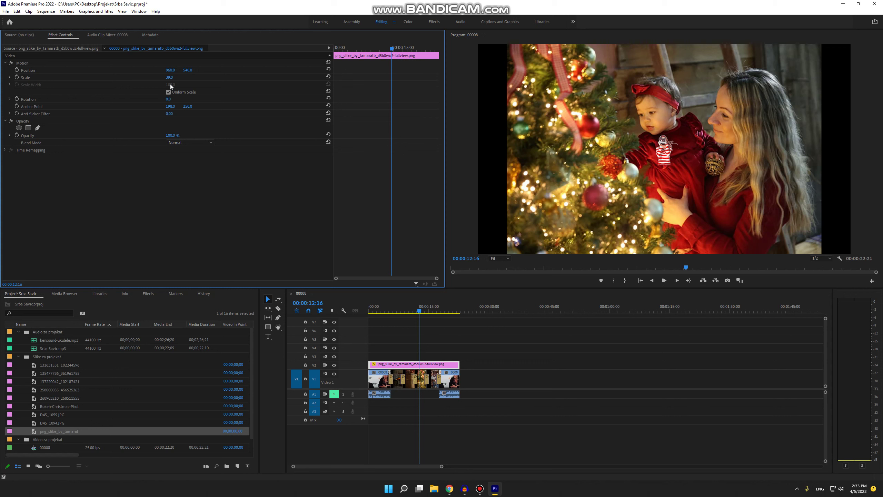
Move the small PNG overlay into the frame's upper-right corner, fine-tune its position, and check it further along the sequence
left_click_drag(168, 78, 170, 76)
left_click(667, 148)
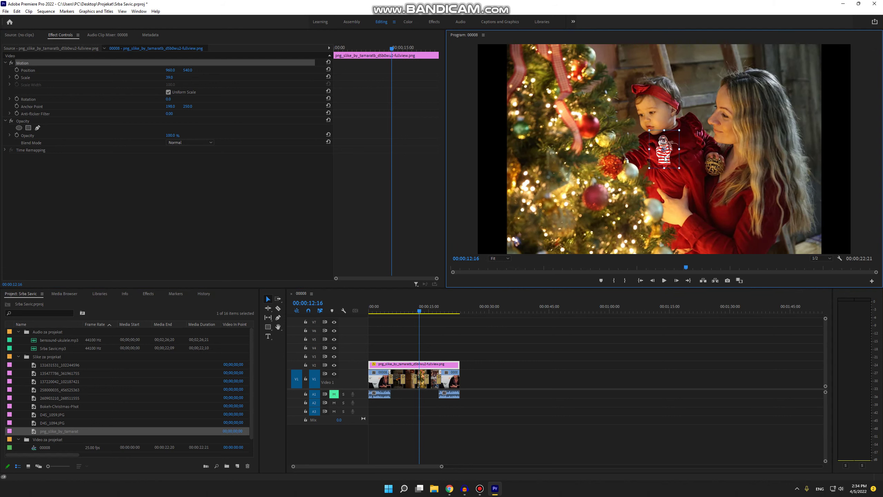
left_click_drag(665, 160, 833, 74)
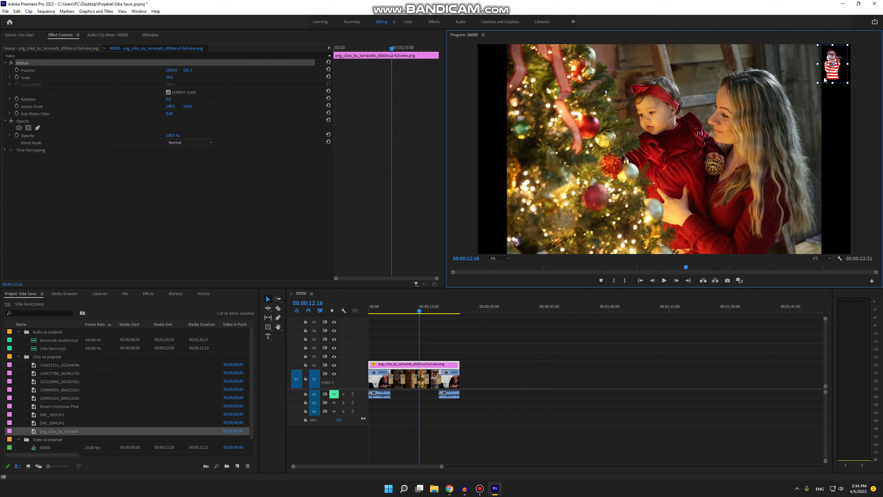
left_click(171, 70)
left_click(196, 69)
mouse_move(190, 70)
left_mouse_down()
mouse_move(143, 70)
mouse_move(190, 71)
left_mouse_up()
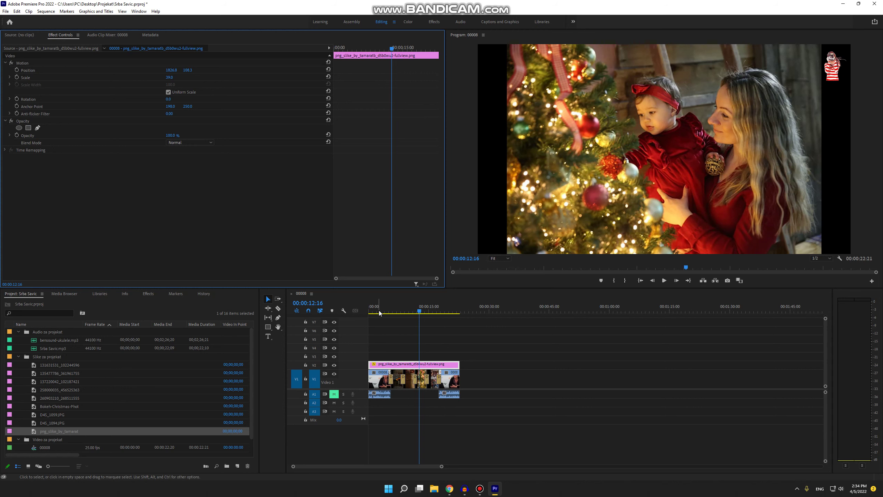
left_click(390, 311)
left_click_drag(391, 311, 422, 313)
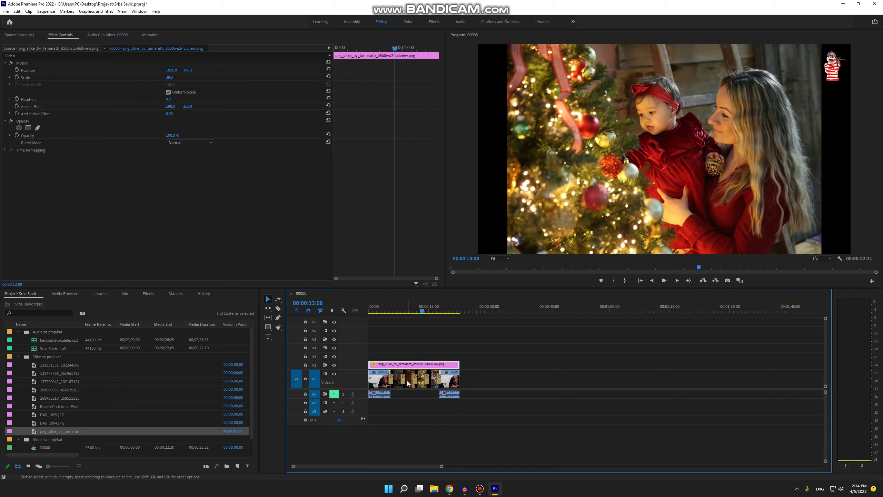
Apply the Dip to Black transition to the start of both the first video clip and the PNG overlay clip
left_click(148, 294)
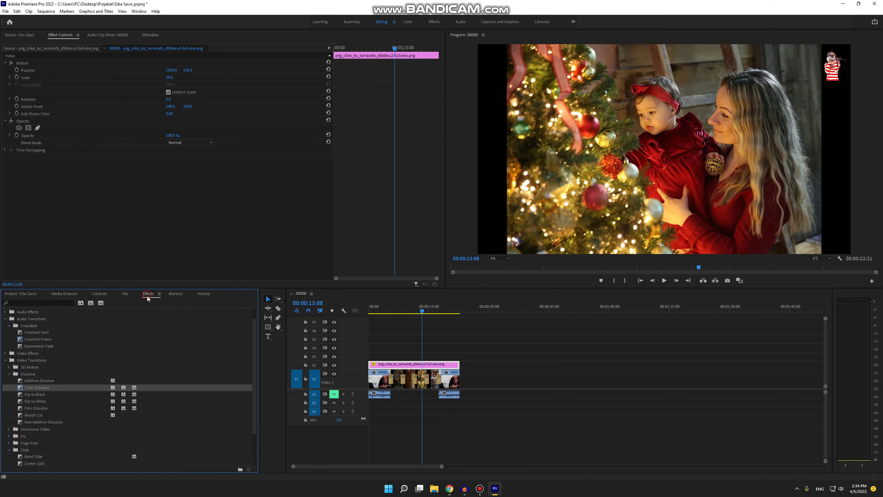
left_click(30, 396)
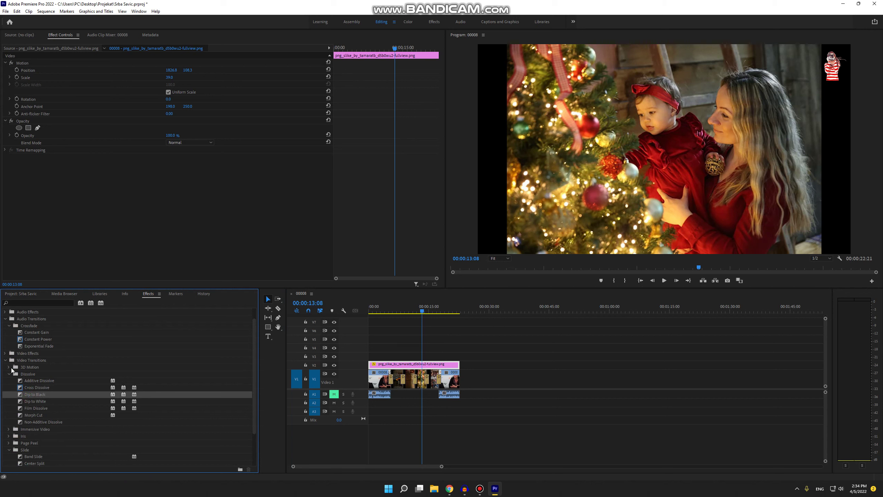
mouse_move(28, 394)
left_mouse_down()
mouse_move(340, 397)
mouse_move(373, 379)
left_mouse_up()
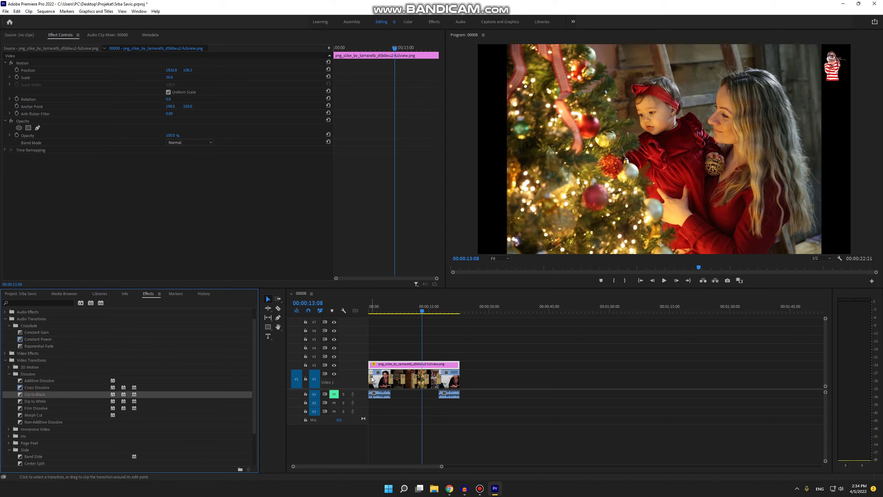
left_click_drag(30, 396, 372, 365)
left_click(368, 307)
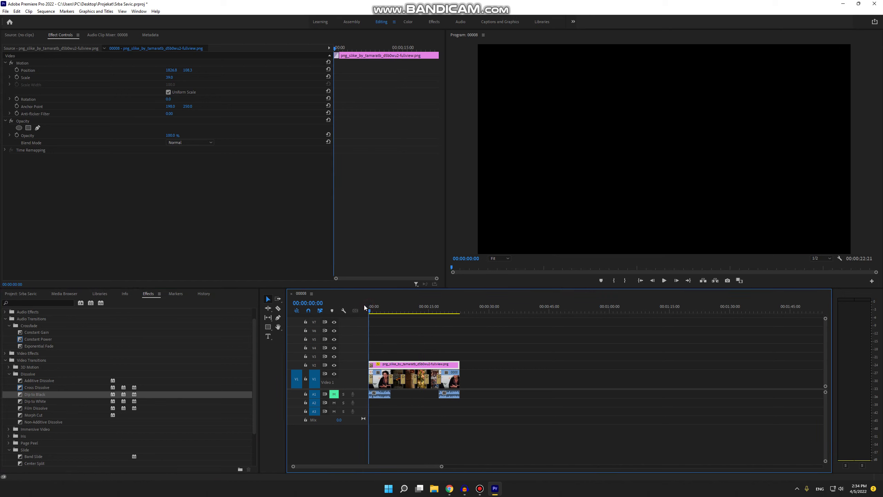
Delete the Dip to Black transition from the start of the PNG overlay clip and preview the opening of the sequence
left_click(371, 364)
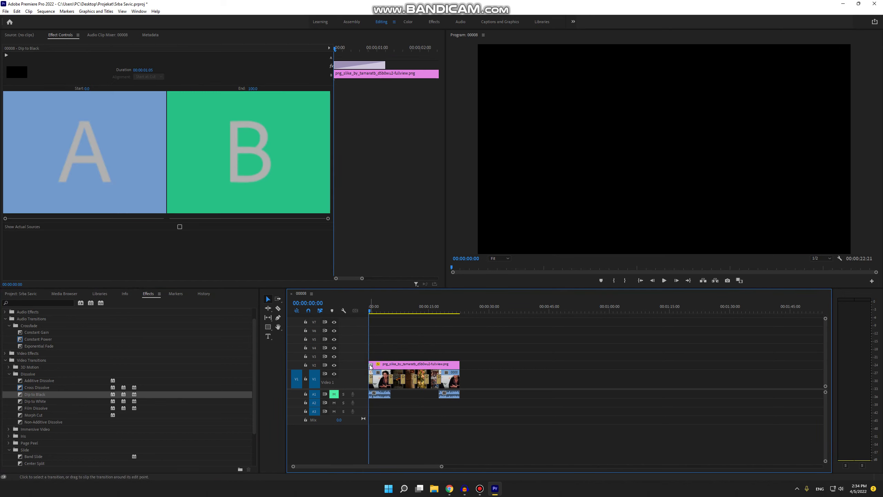
key("Delete")
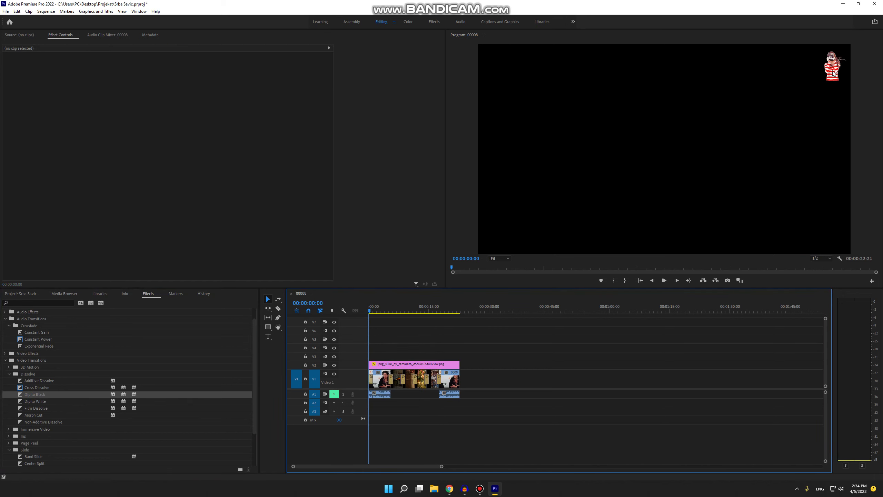
key("space")
left_click(380, 394)
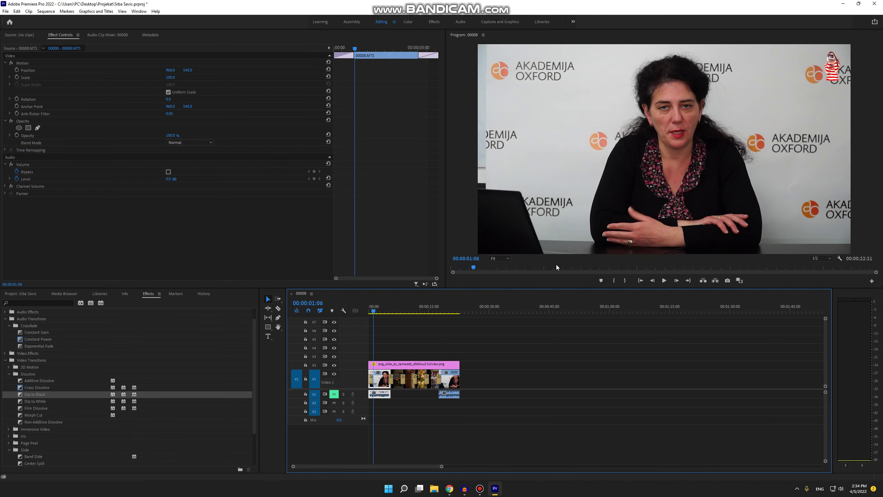
Apply Dip to Black to the start of the PNG overlay clip and play the opening of the sequence
left_click_drag(31, 395, 371, 364)
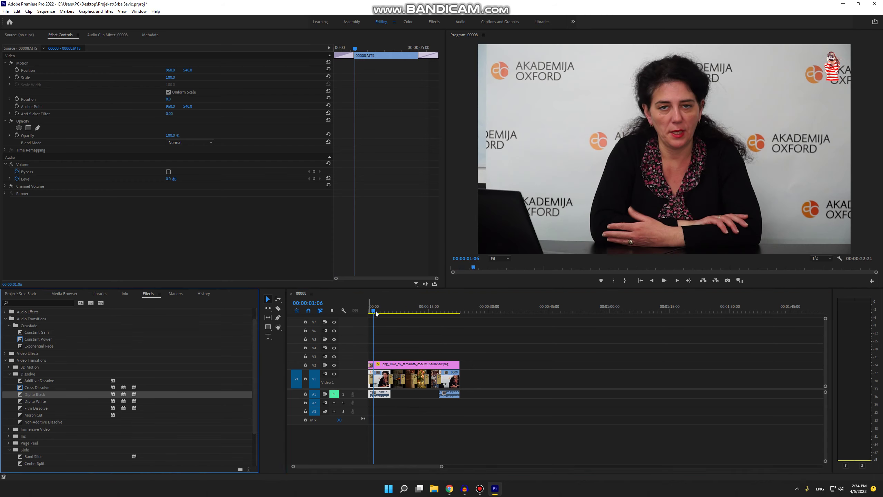
left_click(370, 308)
key("space")
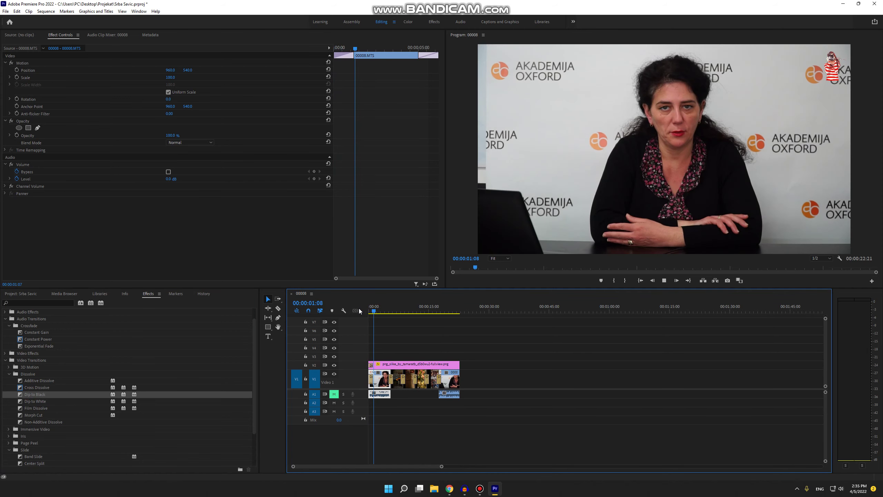
key("space")
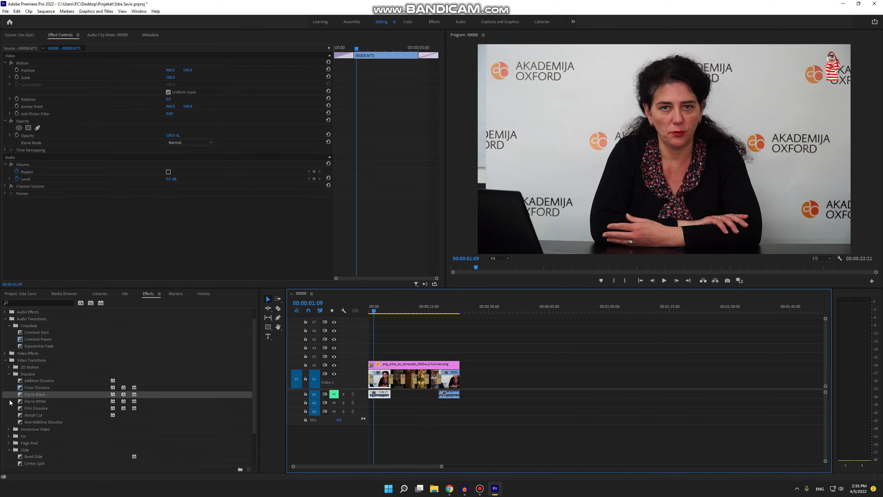
Apply Dip to Black to the end of both the PNG overlay clip and the last video clip
left_click_drag(32, 395, 461, 367)
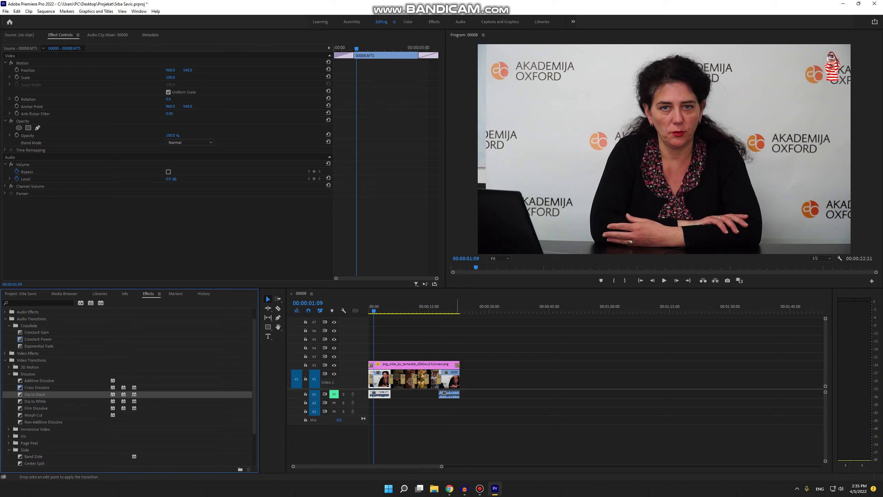
left_click_drag(39, 396, 458, 385)
Create a legacy title named "tekst 1" and resize its editor areas to show the wider canvas and the title properties
left_click(3, 10)
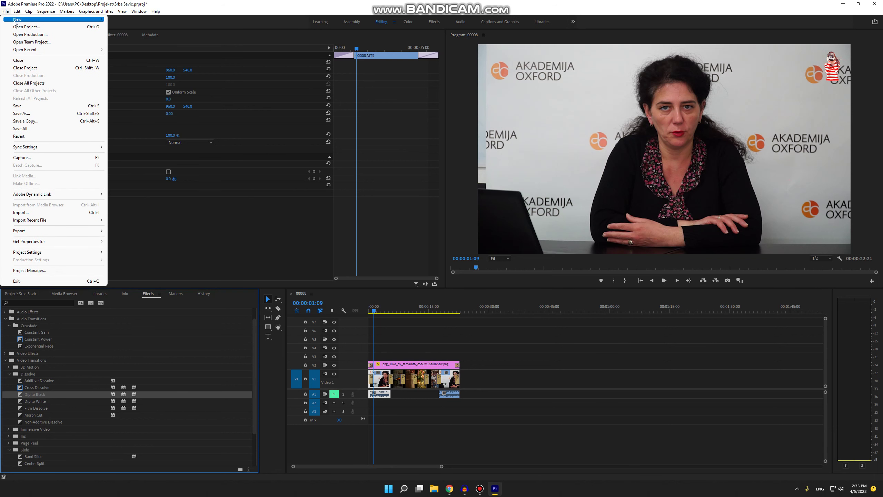
mouse_move(15, 23)
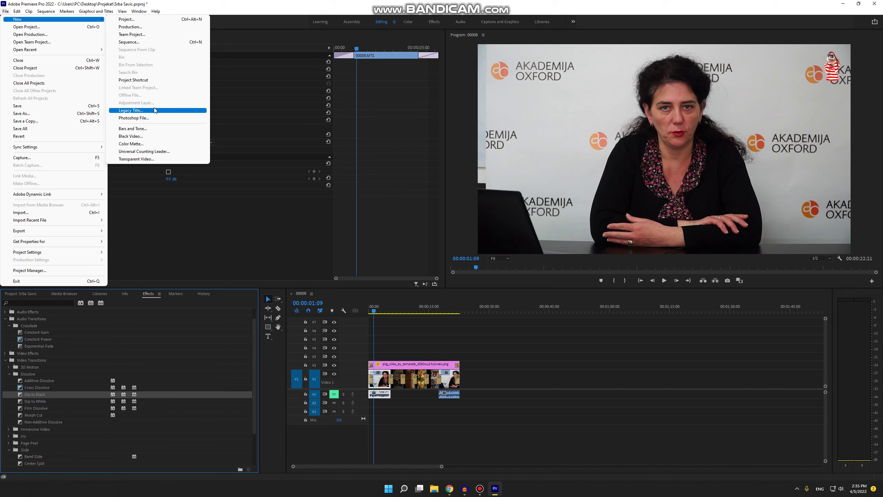
left_click(144, 111)
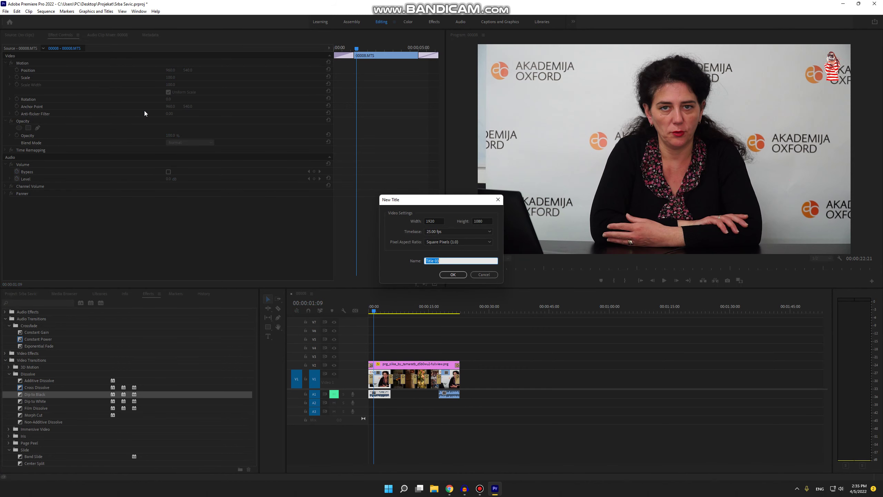
left_click(449, 261)
left_click_drag(449, 261, 428, 262)
type("tes")
key("Return")
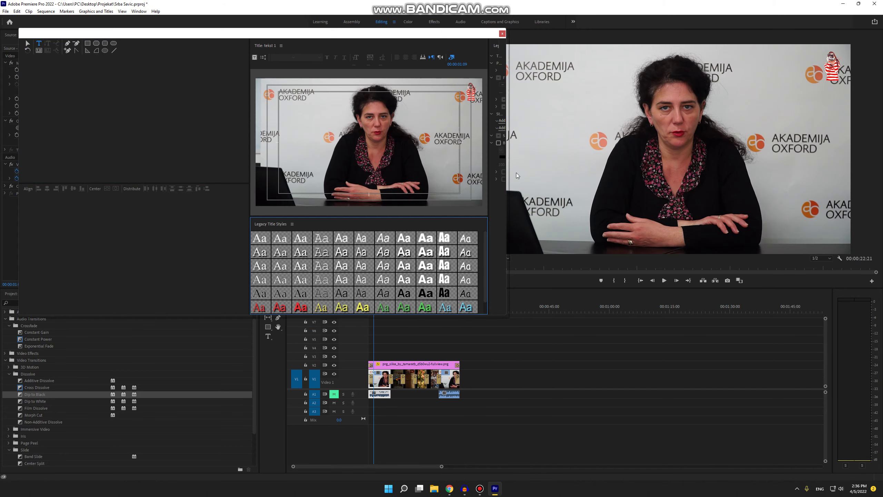
left_click_drag(250, 141, 53, 162)
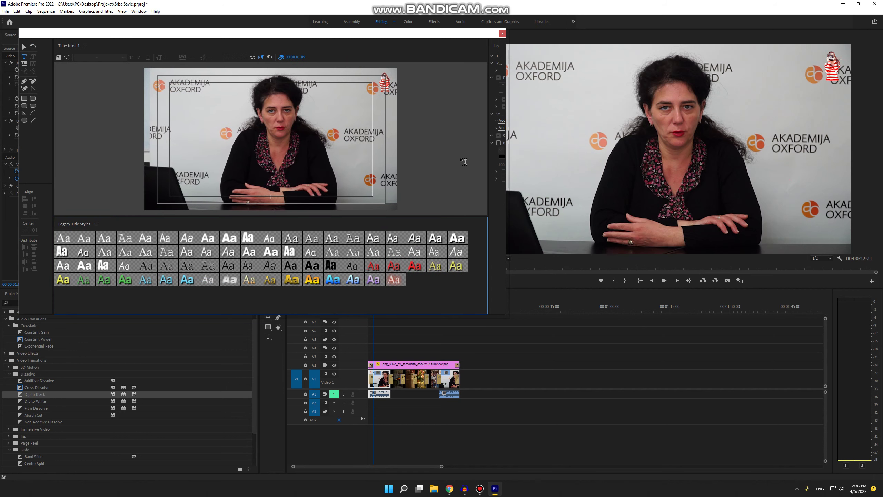
left_click_drag(488, 162, 379, 171)
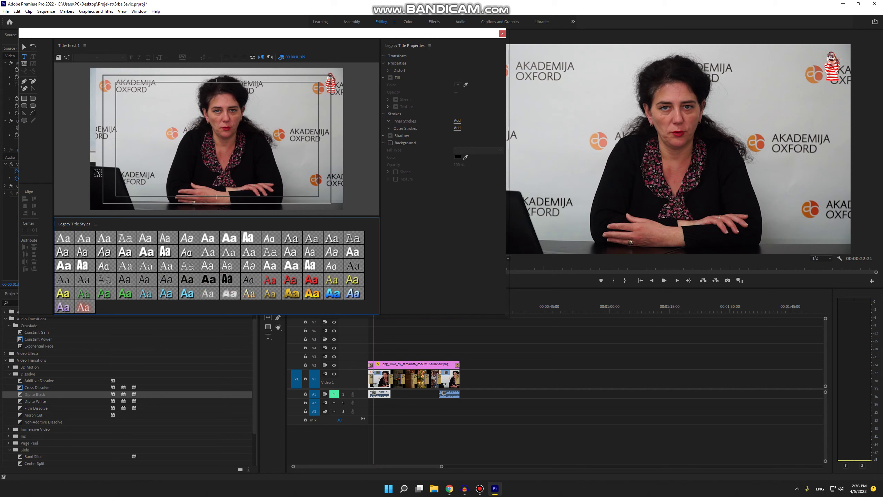
Add a line of random placeholder text near the top of the title and break it into two lines
left_click(132, 97)
type("fklanfklanfklasnfklasn")
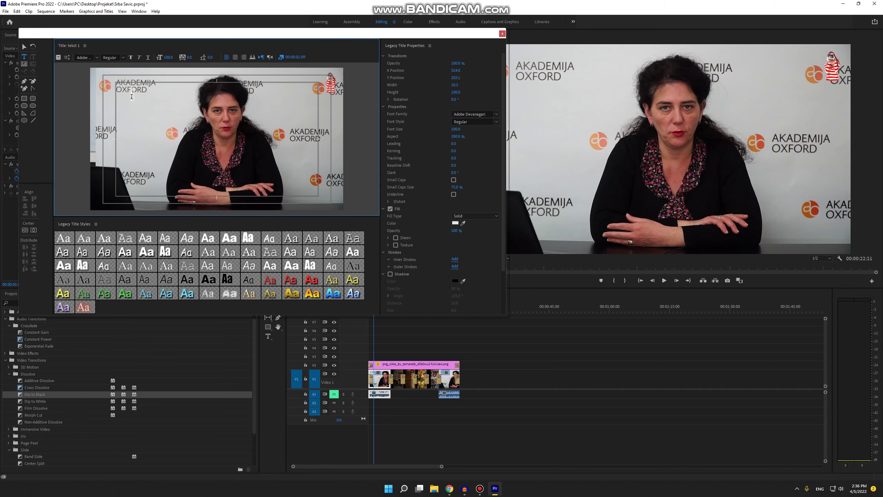
type("fklanflkanfklasnfanfknfkla")
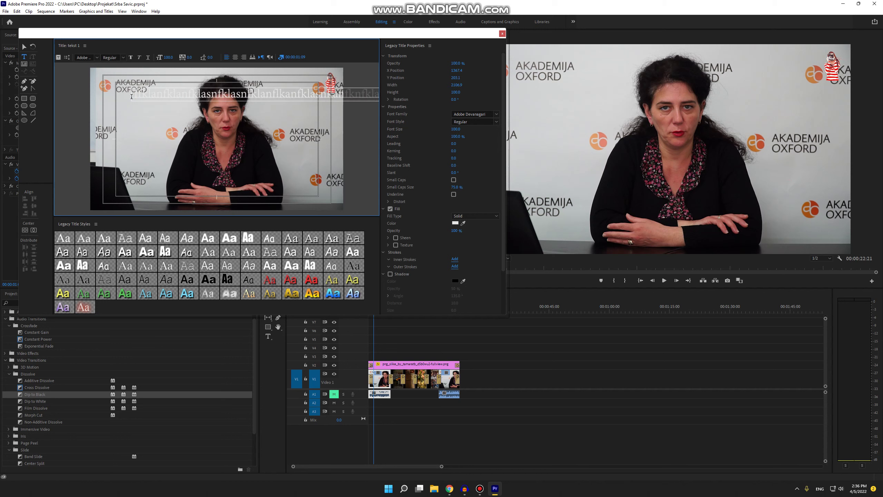
left_click(277, 95)
key("Return")
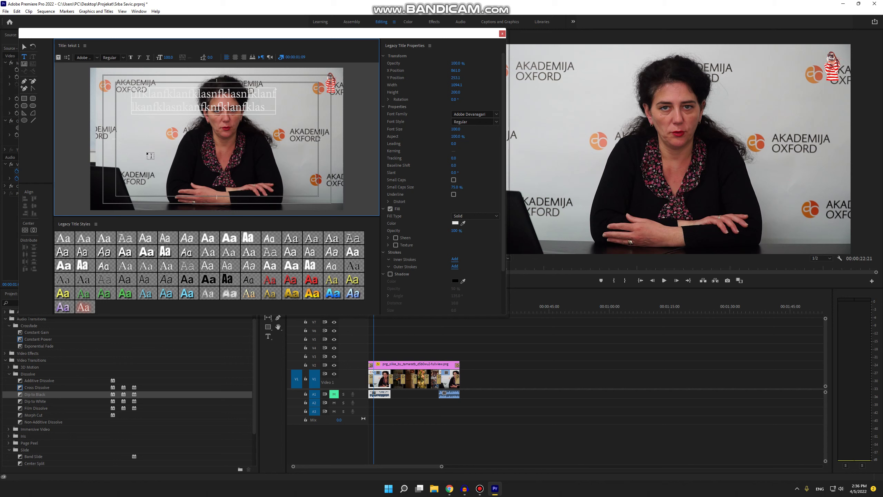
Draw a text box about 1409 wide and 485 high across the lower half of the title and fill it with placeholder letters
left_click_drag(125, 131, 309, 195)
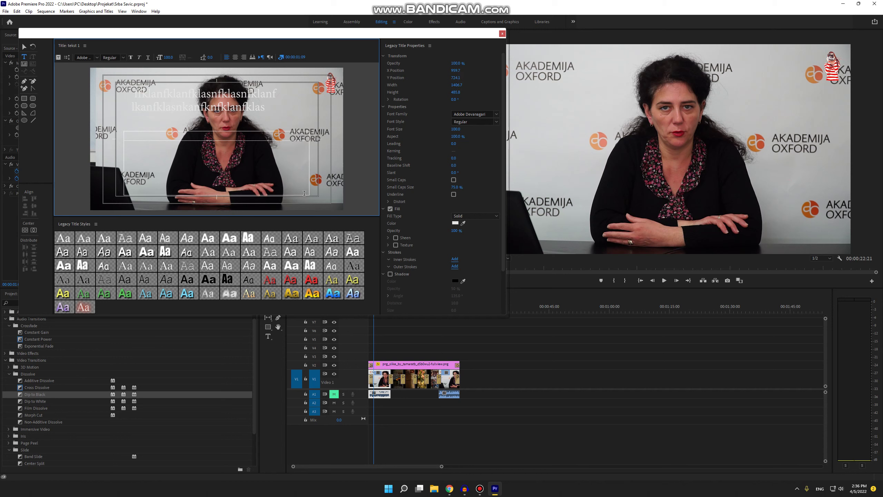
type("nmvkafbjkfbkjabfkajbfkajbfkajbfjkabfajkbfkjabfkjabfkjabfkjabfjkabfkjabfkjabfjkbajfkb")
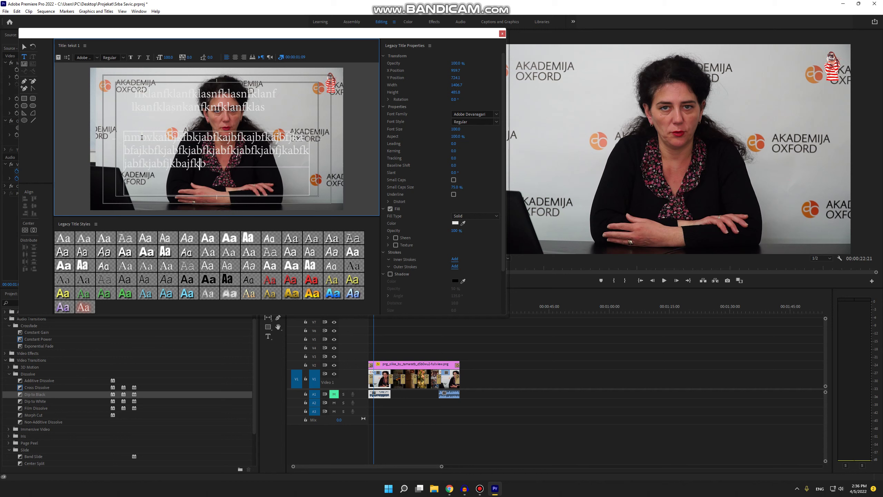
type("akjfajkbfjkabfkjabfkjabfjkfkjb")
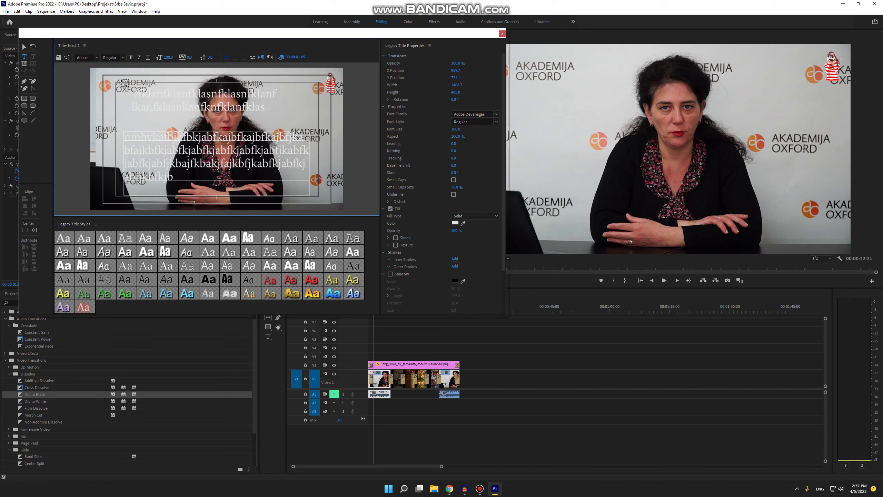
Set the kerning of all text in the lower text box to 10 and its leading to -2
key("ctrl+a")
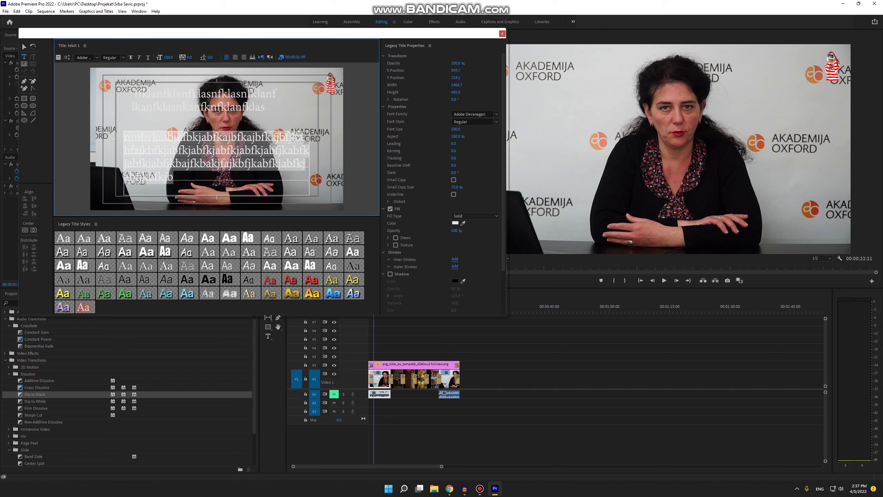
left_click_drag(168, 57, 209, 57)
left_click(189, 57)
type("100")
key("Return")
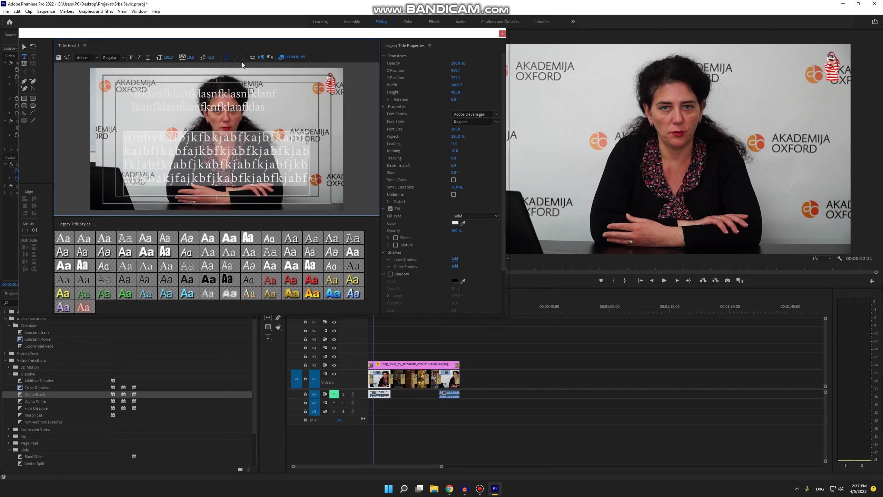
Reduce the lower text's font size to about 80, try centre and right alignment, and return it to left alignment
left_click(235, 58)
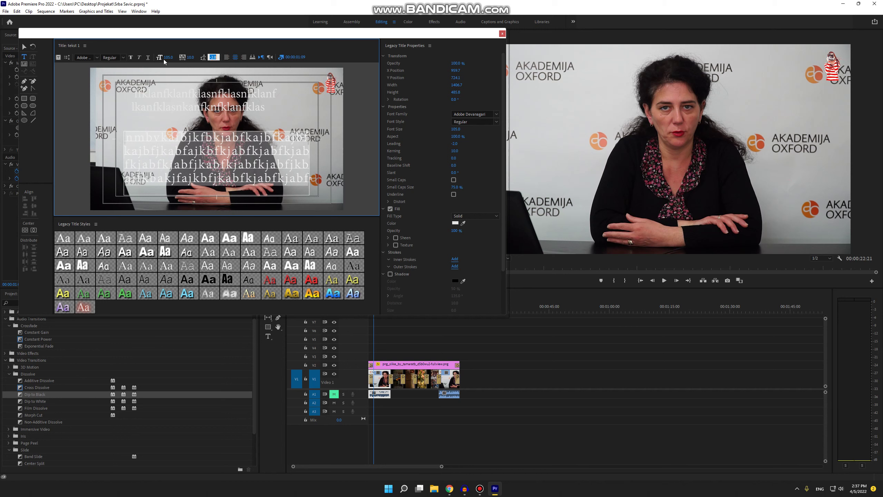
key("ctrl+alt+shift+Left")
key("ctrl+alt+shift+Left")
key("ctrl+alt+shift+Left")
key("ctrl+alt+shift+Left")
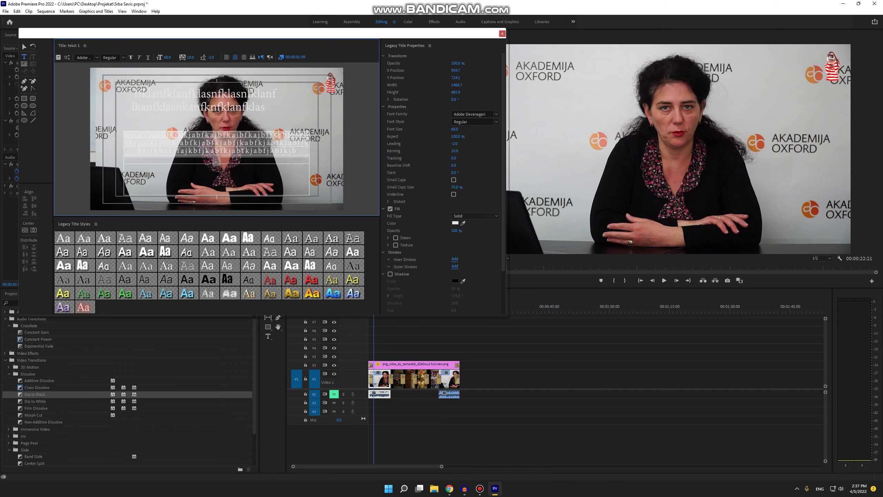
left_click(243, 57)
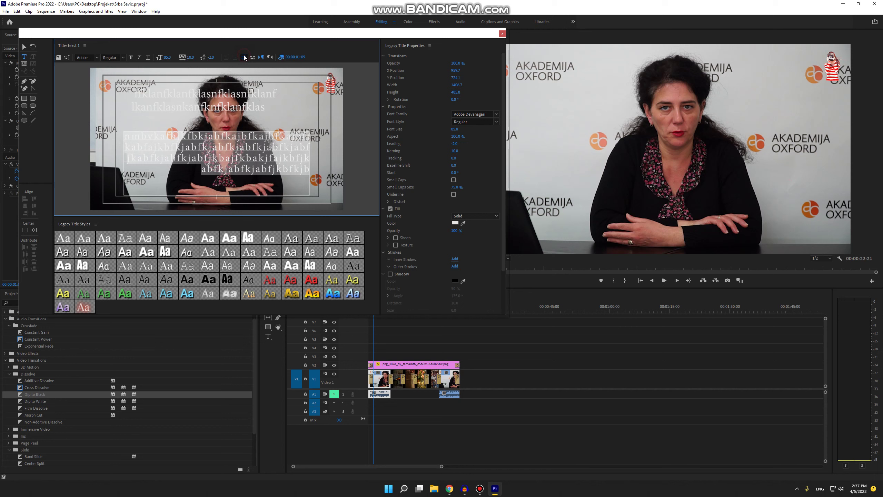
left_click(226, 57)
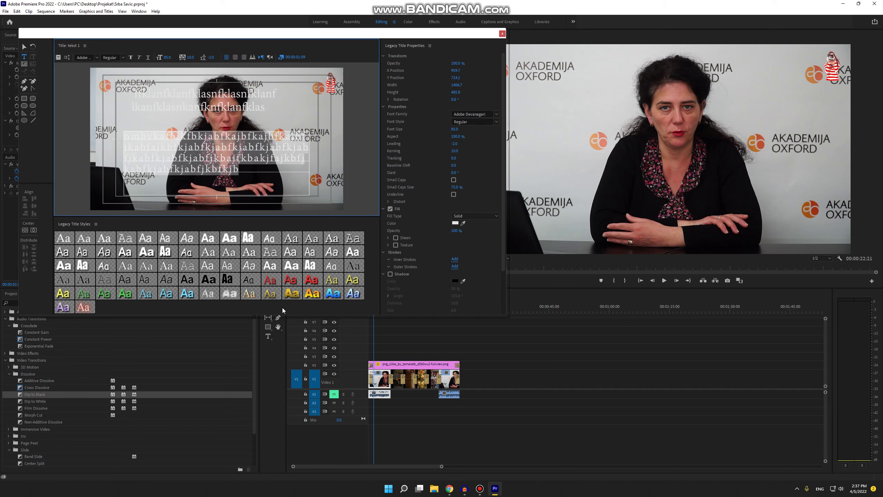
Apply a gold gradient title style to the lower text and a light-blue-to-blue gradient style to the upper text
left_click(291, 294)
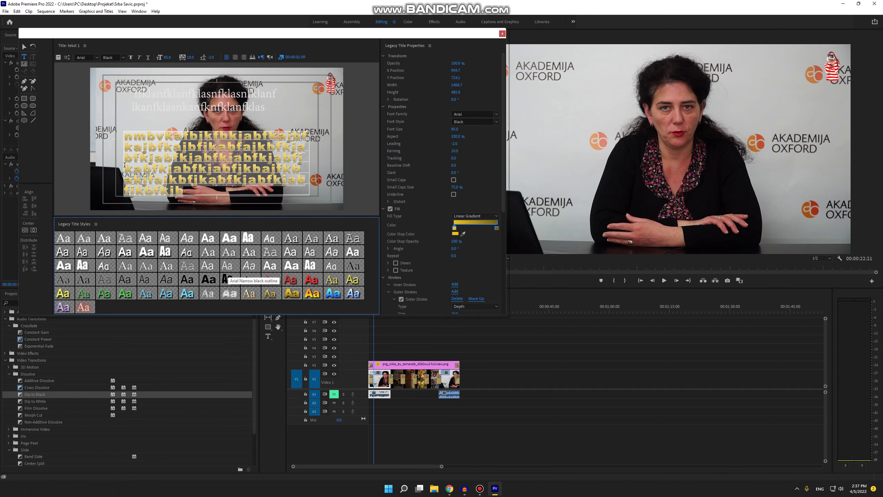
left_click(210, 98)
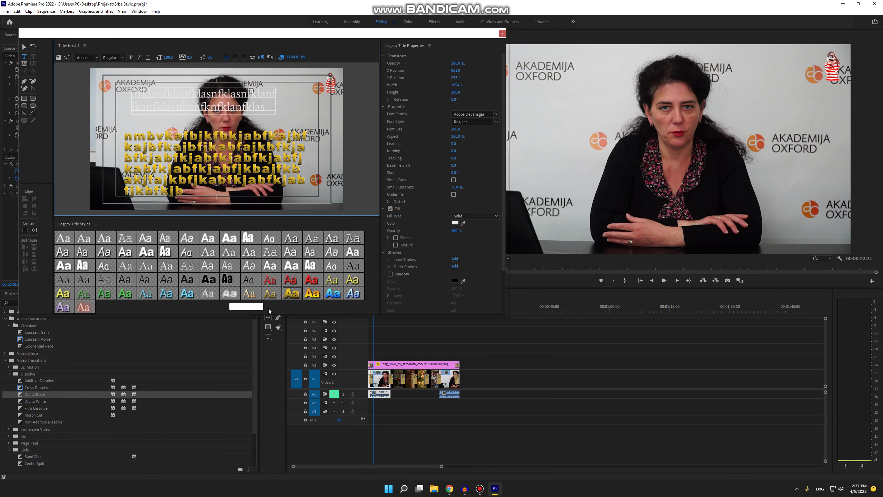
left_click(333, 293)
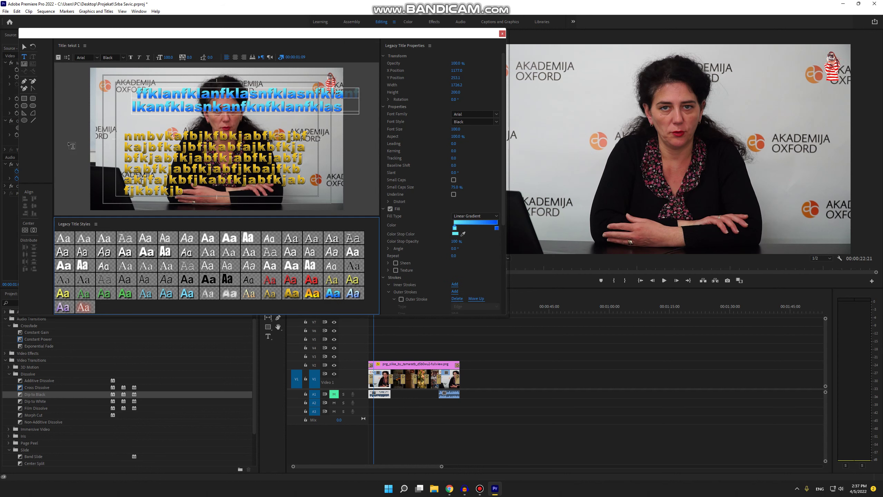
Shift both text blocks left within the title and enlarge the lower text box to about 1540 wide and 522 high
left_click(25, 46)
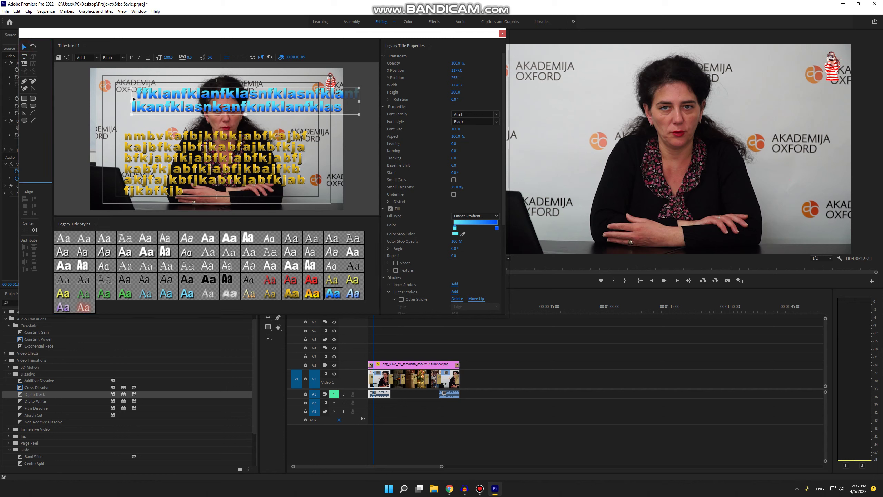
left_click_drag(224, 113, 197, 116)
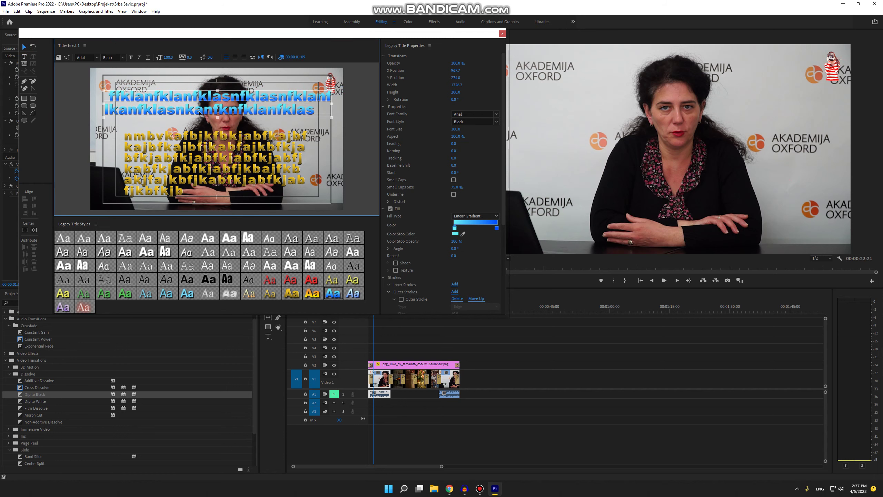
left_click_drag(212, 157, 208, 154)
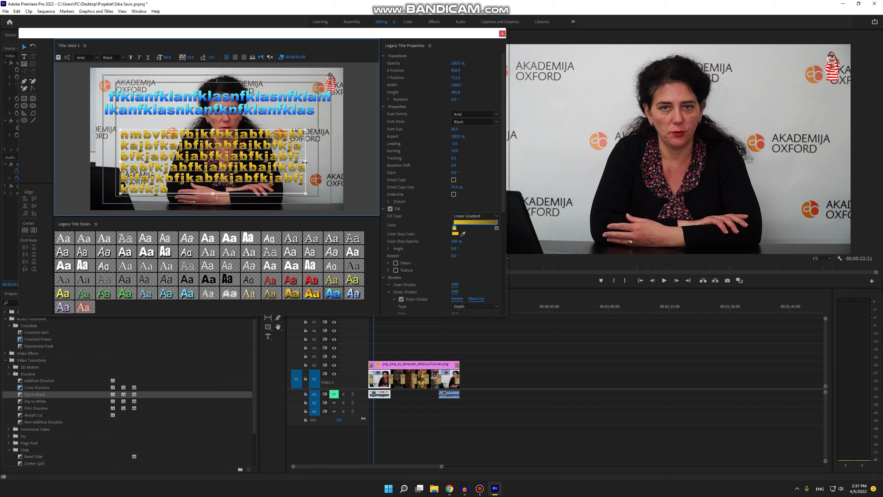
mouse_move(305, 162)
left_mouse_down()
mouse_move(331, 164)
mouse_move(301, 172)
left_mouse_up()
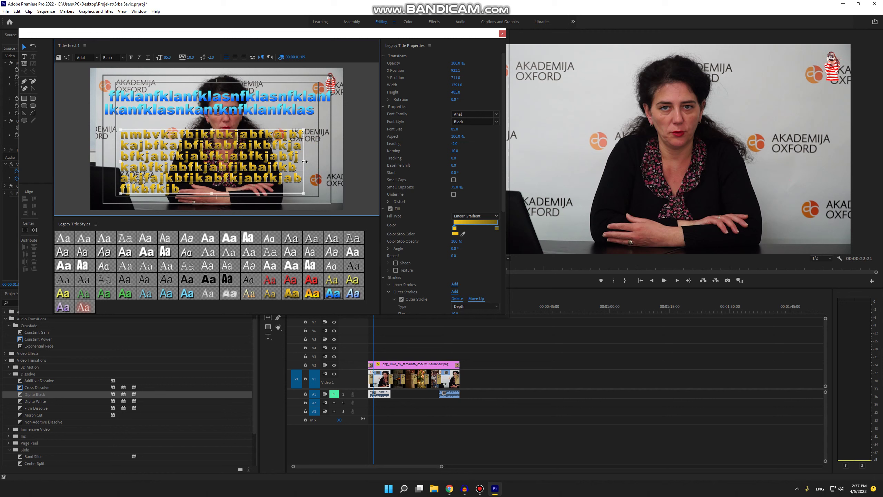
left_click_drag(305, 161, 324, 159)
left_click_drag(223, 129, 224, 125)
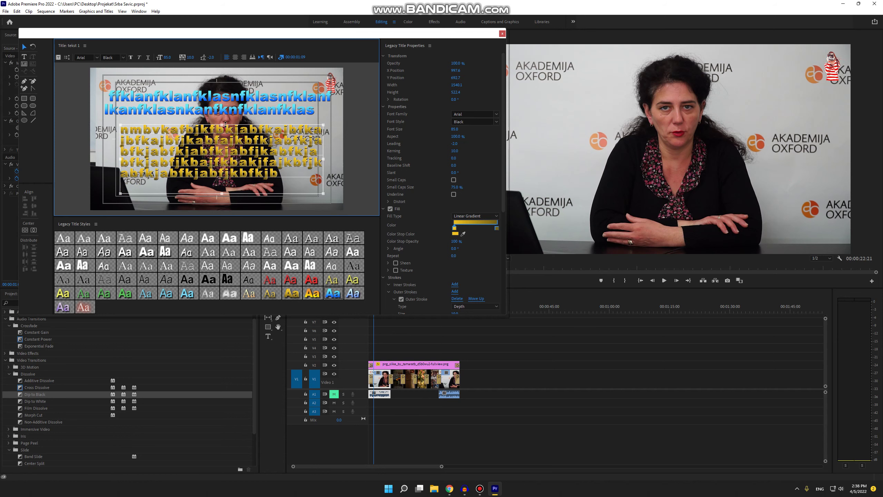
Try stretching the upper text in several directions, reduce it to about 1674 wide and 278 high, and reposition it above the lower text
left_click(210, 113)
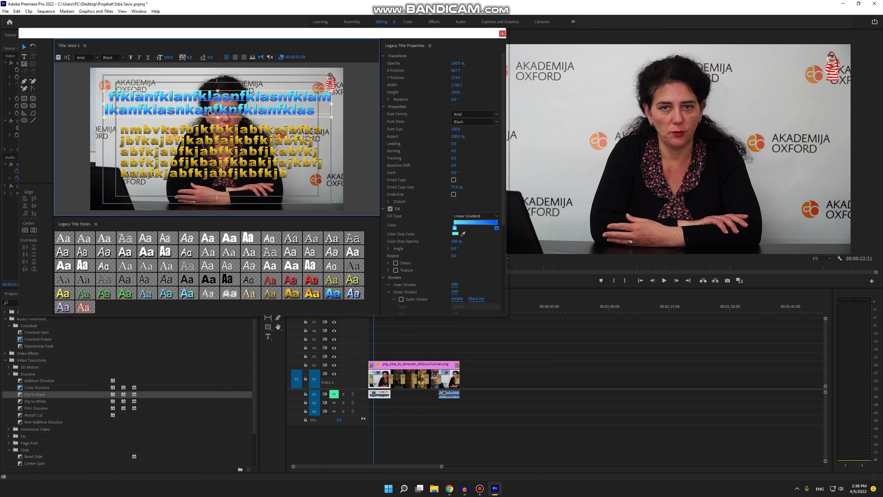
left_click_drag(219, 118, 219, 158)
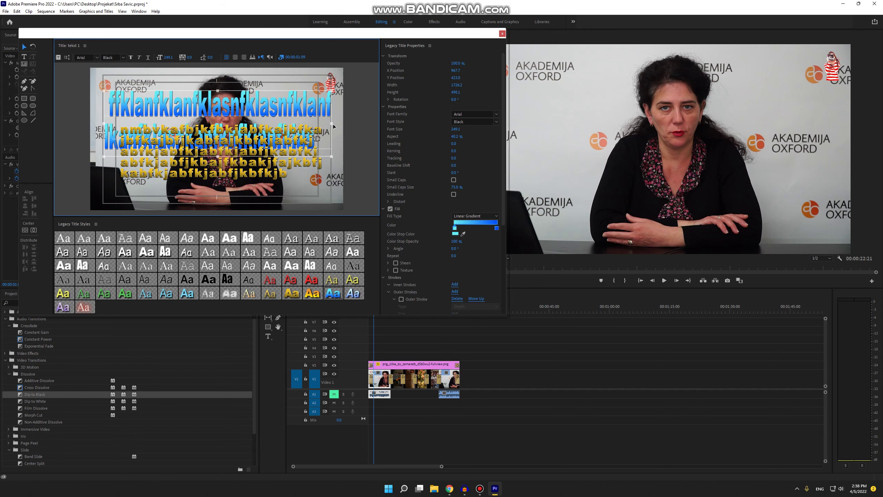
left_click_drag(332, 122, 352, 123)
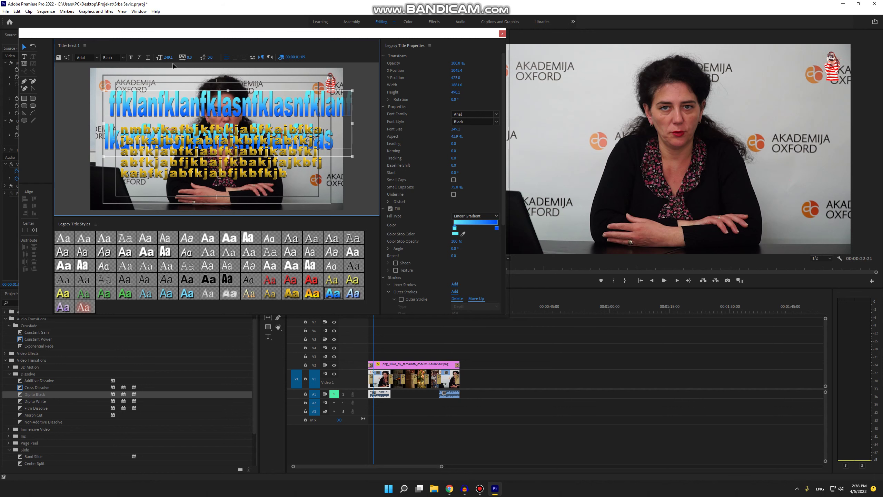
left_click_drag(352, 91, 370, 75)
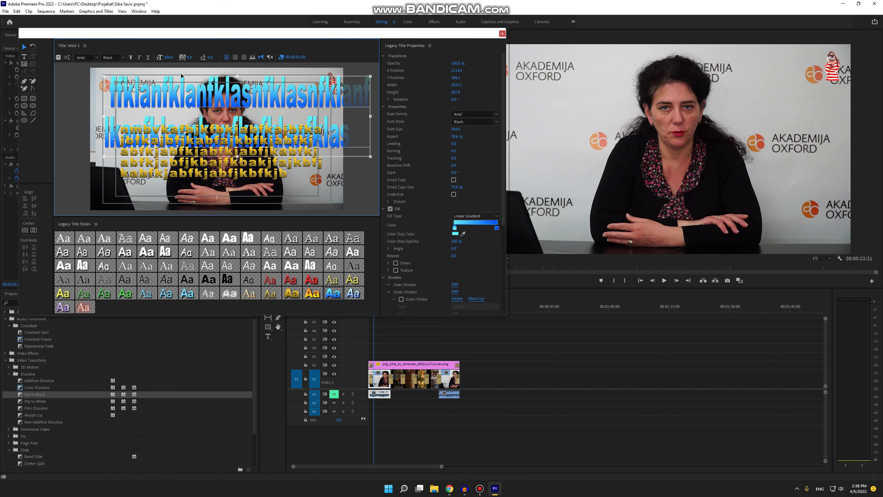
left_click_drag(221, 105, 199, 110)
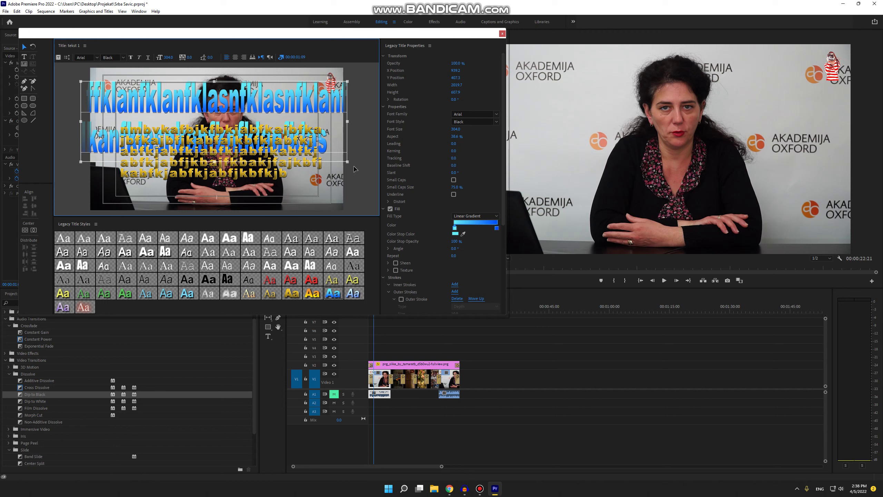
left_click_drag(348, 163, 303, 119)
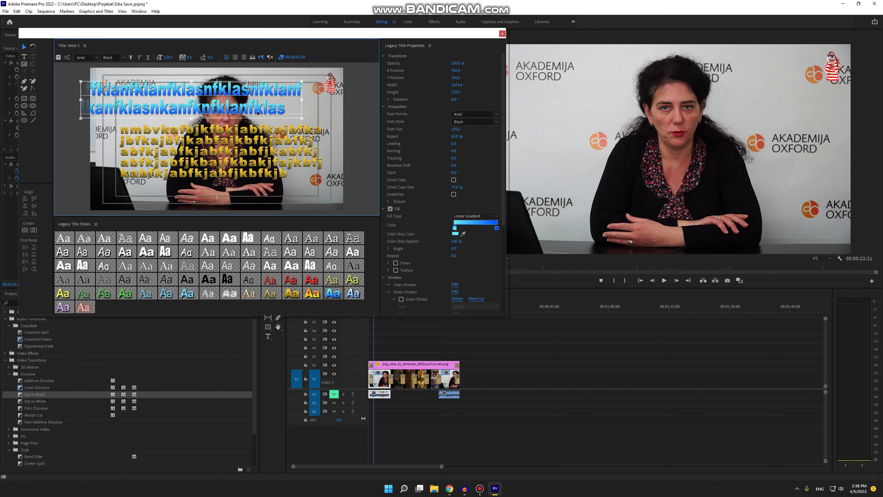
left_click_drag(205, 105, 238, 104)
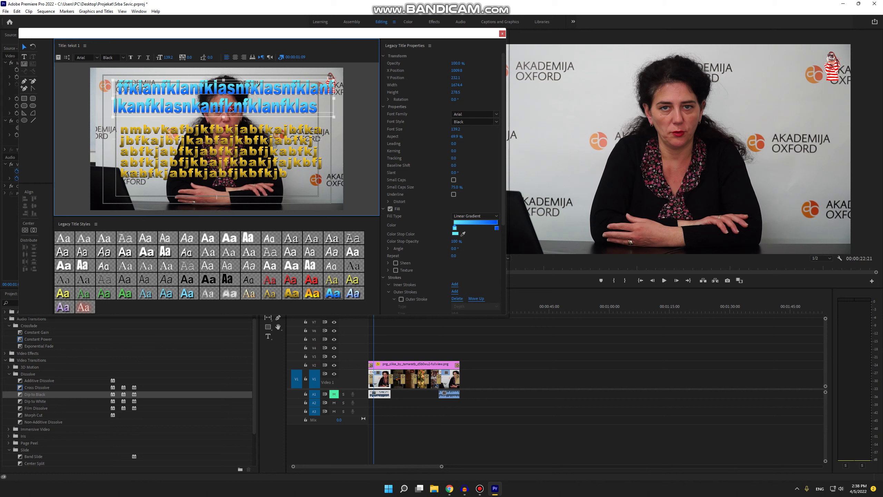
Centre-align the upper text and move both text blocks slightly lower in the title
left_click(234, 57)
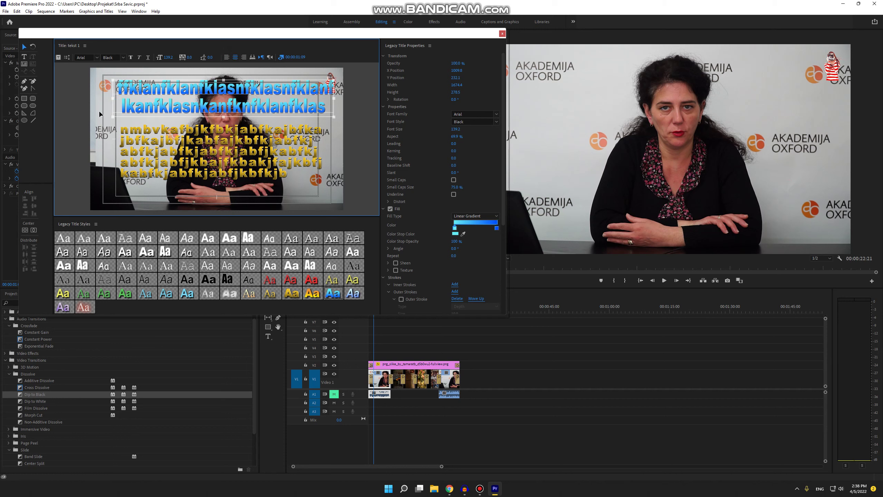
left_click(24, 46)
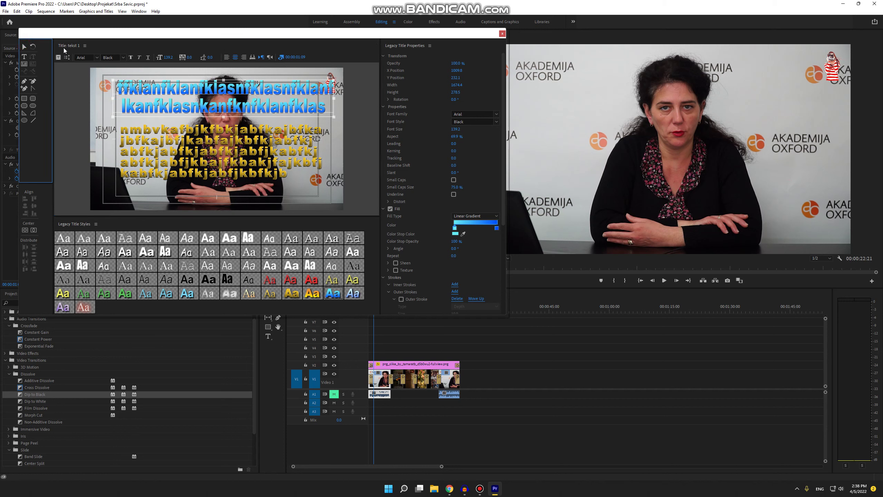
left_click_drag(194, 106, 190, 112)
left_click_drag(208, 167, 200, 175)
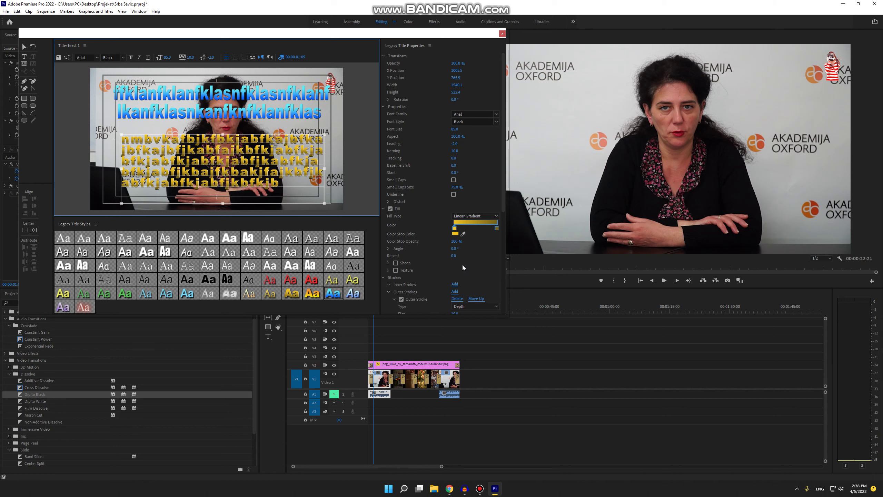
Apply the black Impact style with white outline to the lower text and set its fill colour to yellow FFE400
left_click(230, 279)
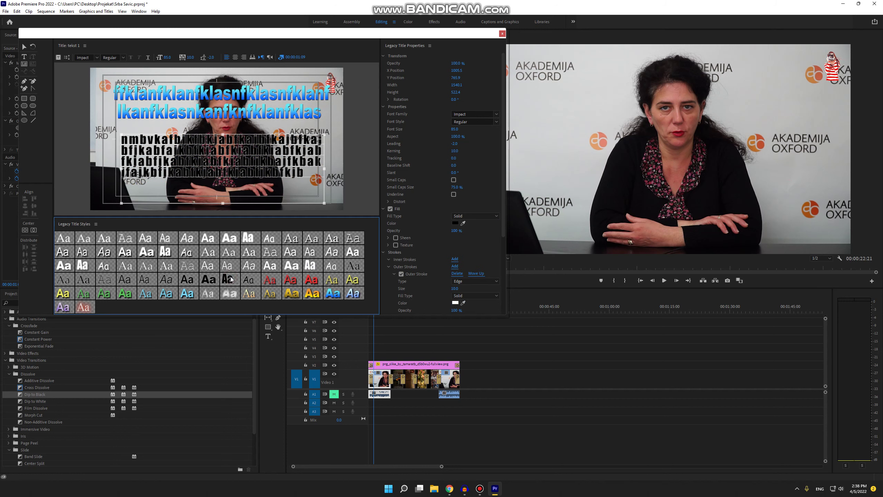
left_click(455, 224)
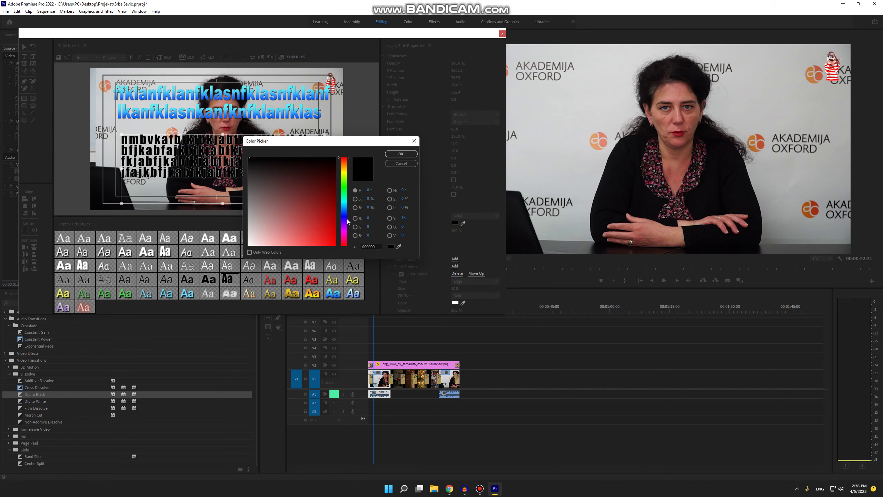
left_click_drag(344, 183, 336, 245)
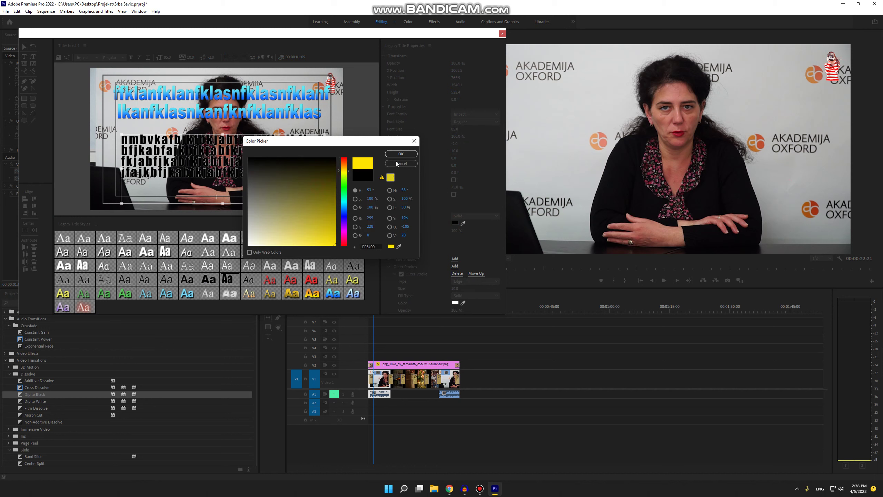
left_click(395, 153)
Set the lower text's outer stroke type to Drop Face
scroll(451, 212, "down", 2)
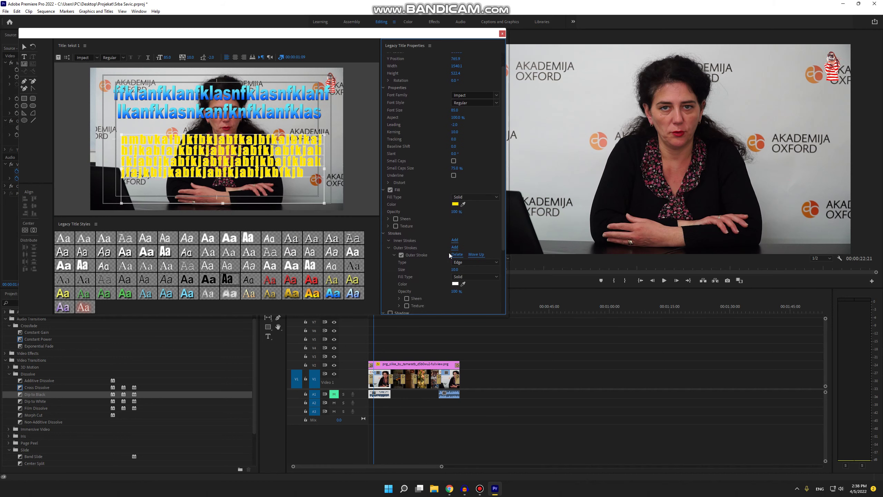
left_click(450, 249)
left_click(456, 299)
Enable the shadow on the lower text and set its colour to red FF0000
scroll(431, 256, "down", 1)
scroll(432, 261, "down", 2)
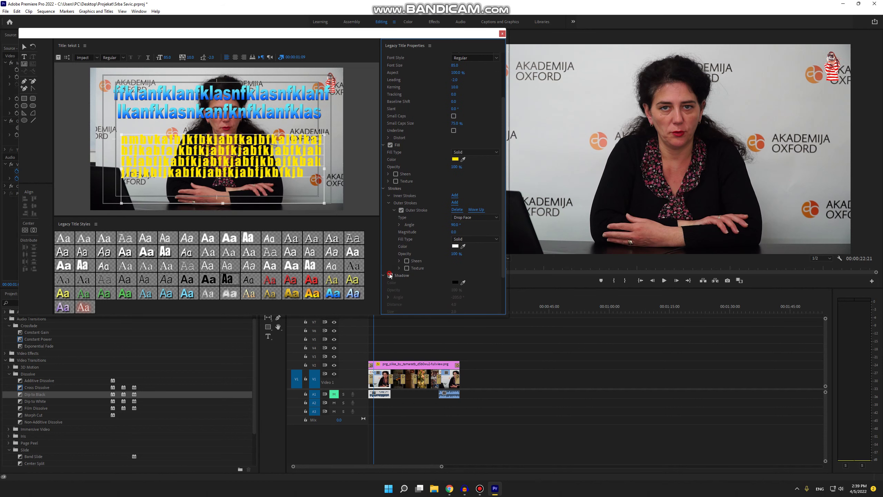
left_click(391, 276)
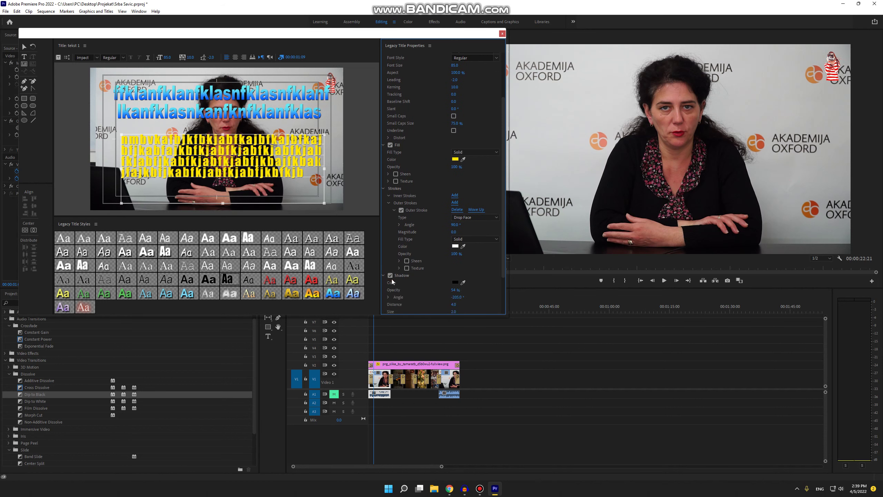
left_click(454, 282)
left_click(335, 245)
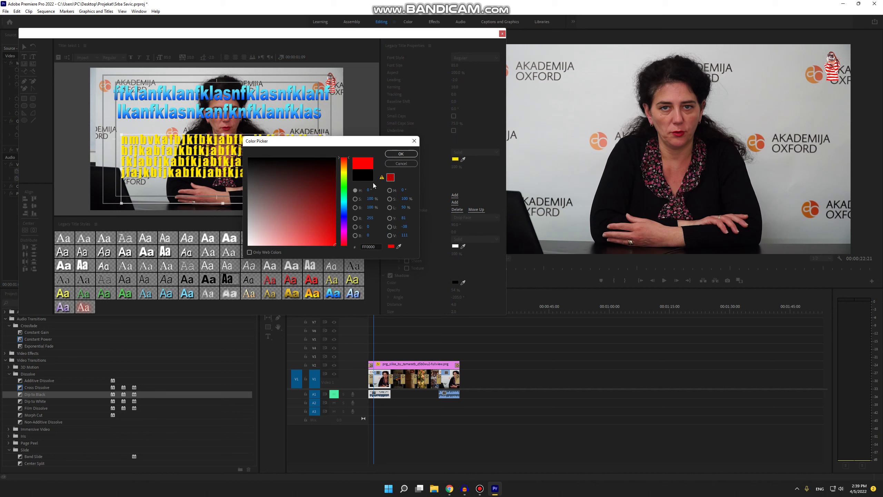
left_click(400, 153)
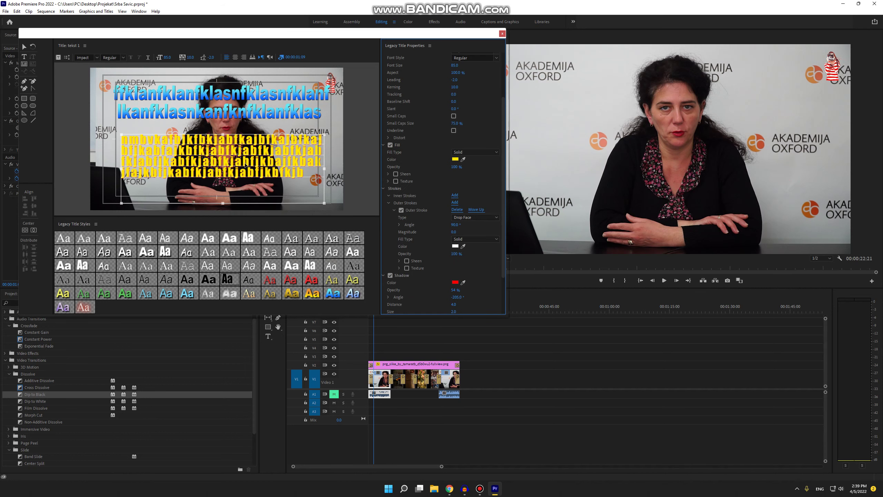
Delete the upper text block and move the remaining yellow text down to the lower edge of the frame
left_click(145, 115)
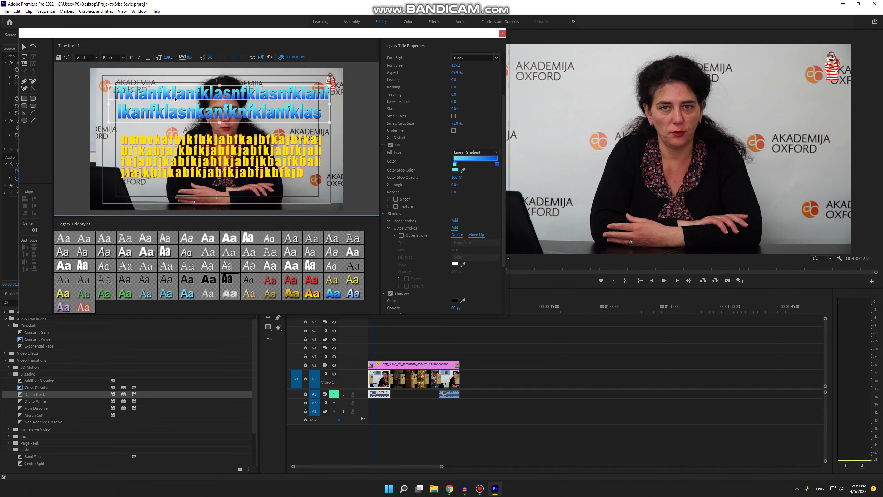
key("Delete")
left_click_drag(187, 151, 188, 174)
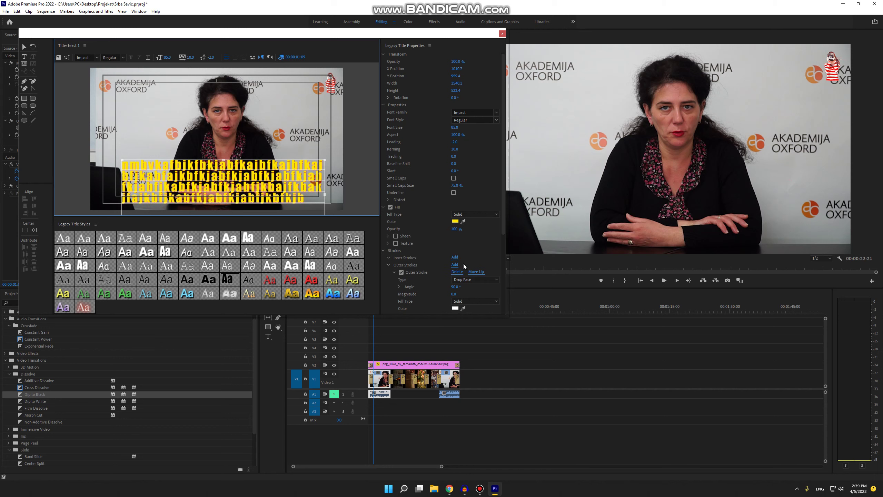
Look over the yellow text's title properties and close the title editor
scroll(464, 264, "down", 3)
scroll(396, 139, "up", 1)
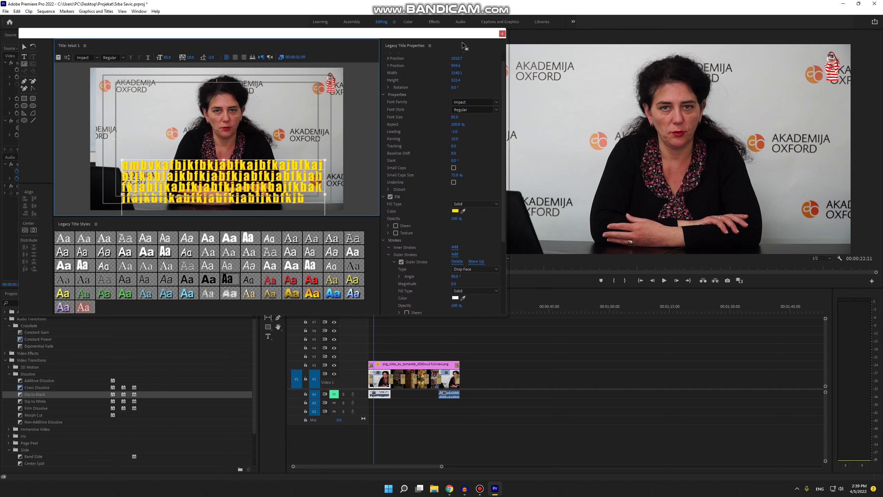
left_click(502, 34)
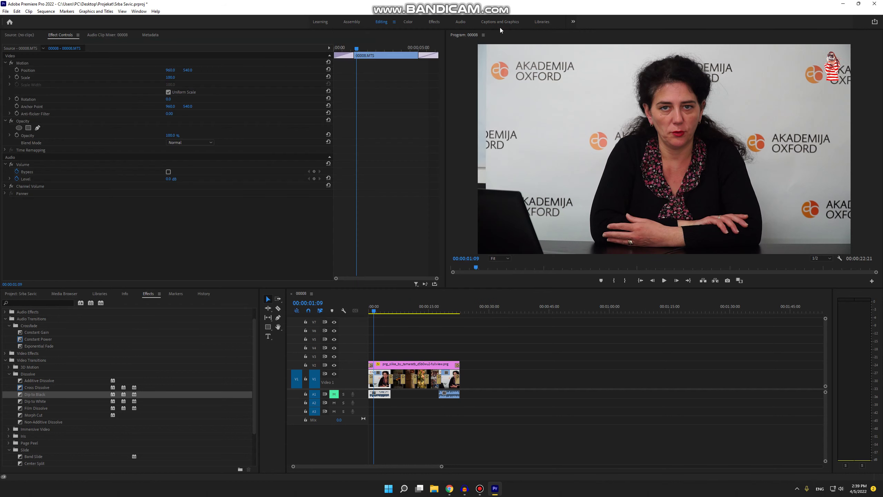
Create a bin named "tekst" inside the project's "Slike za projekat" bin
left_click(27, 294)
scroll(62, 400, "down", 2)
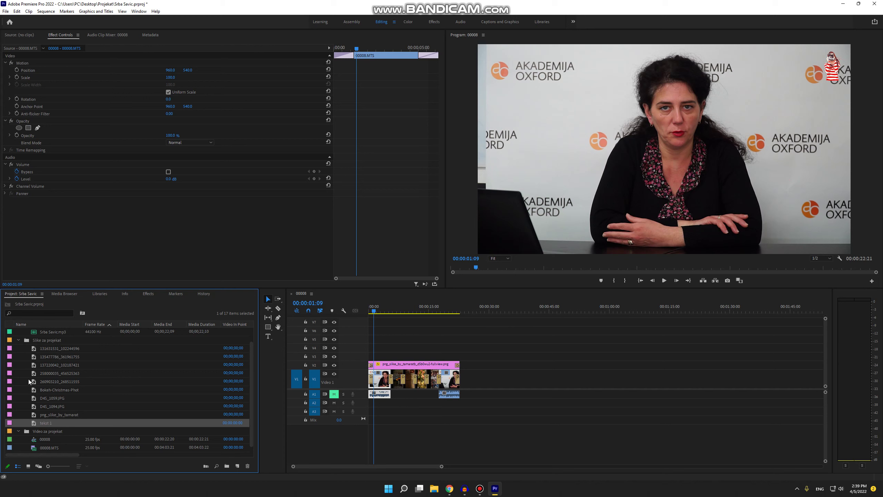
left_click(57, 343)
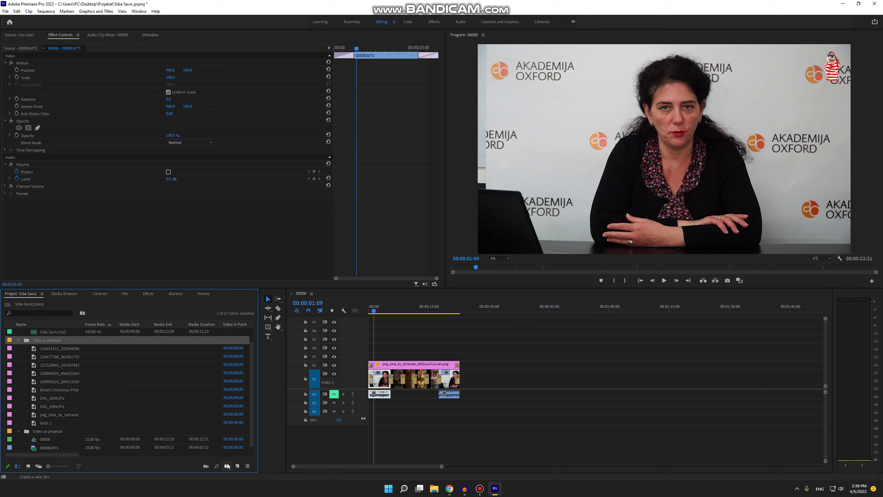
left_click(206, 466)
type("te")
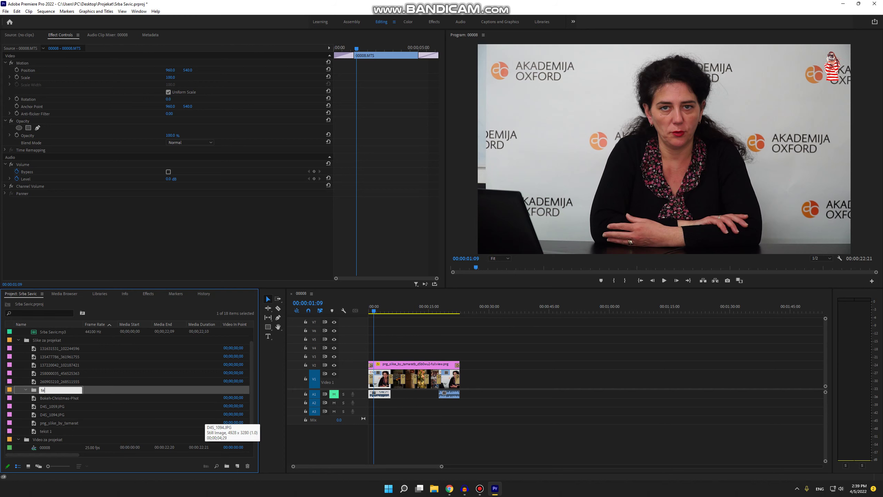
type("kst")
key("Tab")
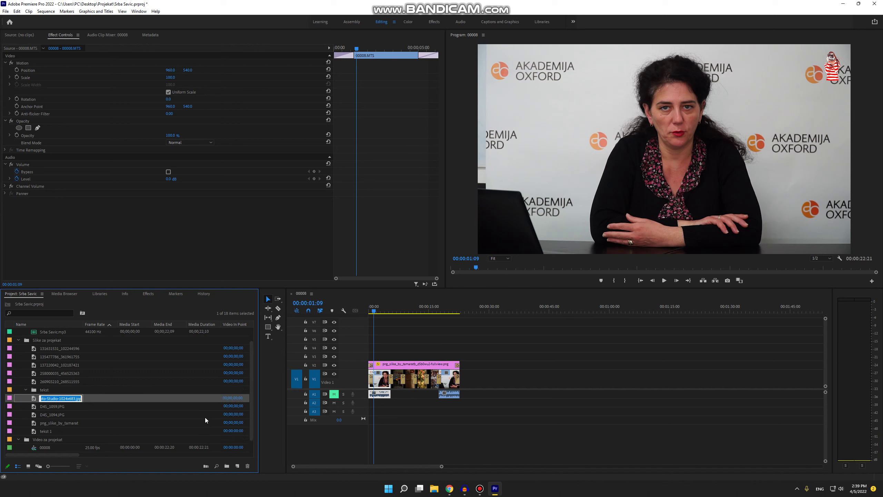
left_click(41, 392)
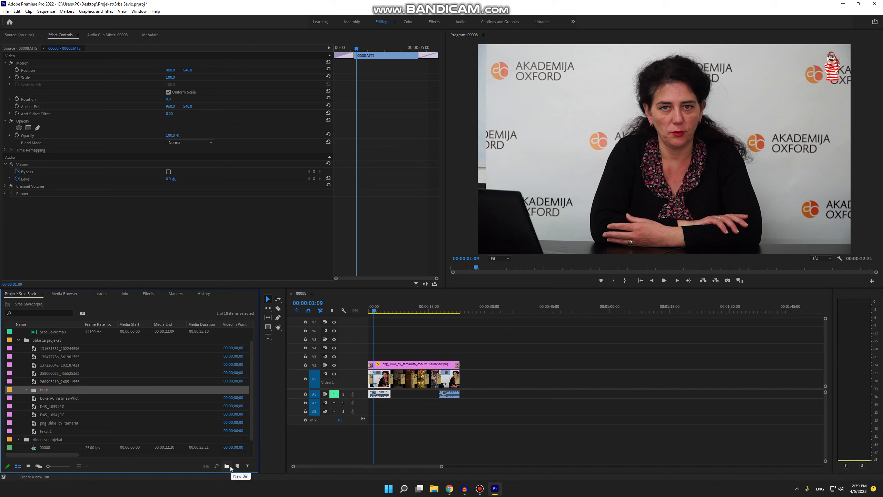
Collapse the "Audio za projekat" bin and move the "tekst" bin out of "Slike za projekat" to the project's root level
scroll(50, 390, "up", 2)
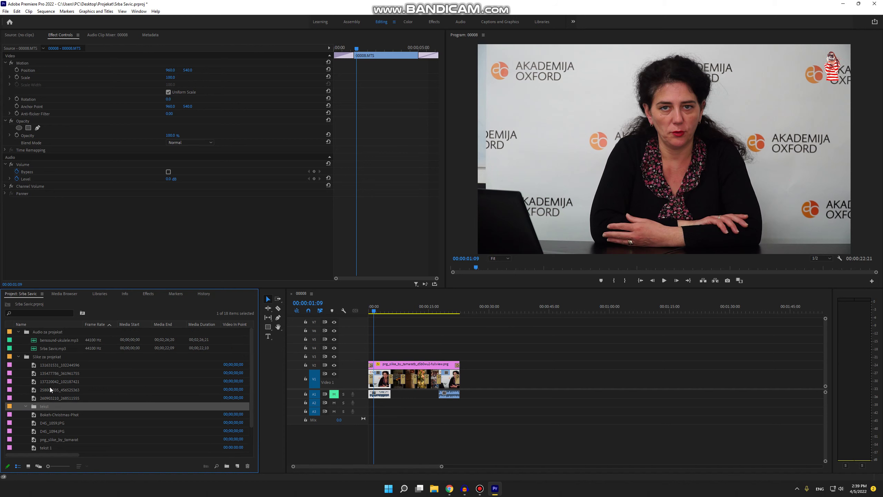
left_click(18, 331)
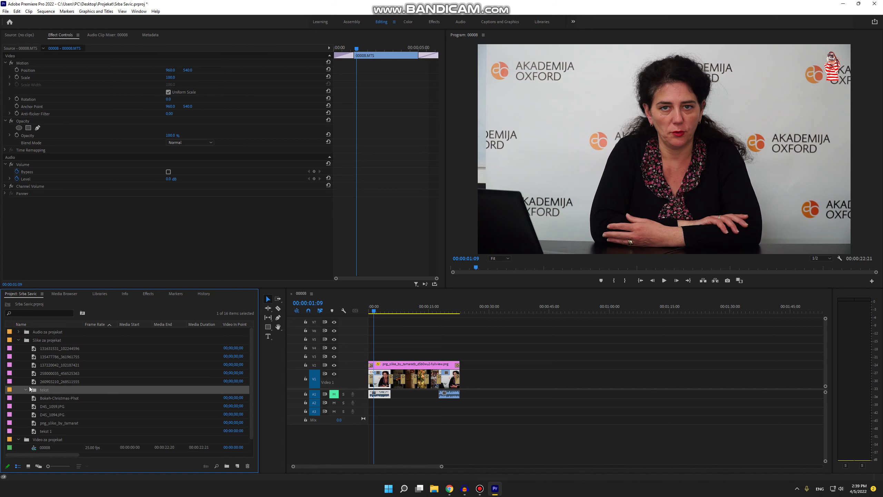
left_click_drag(40, 393, 22, 375)
left_click_drag(10, 332, 10, 333)
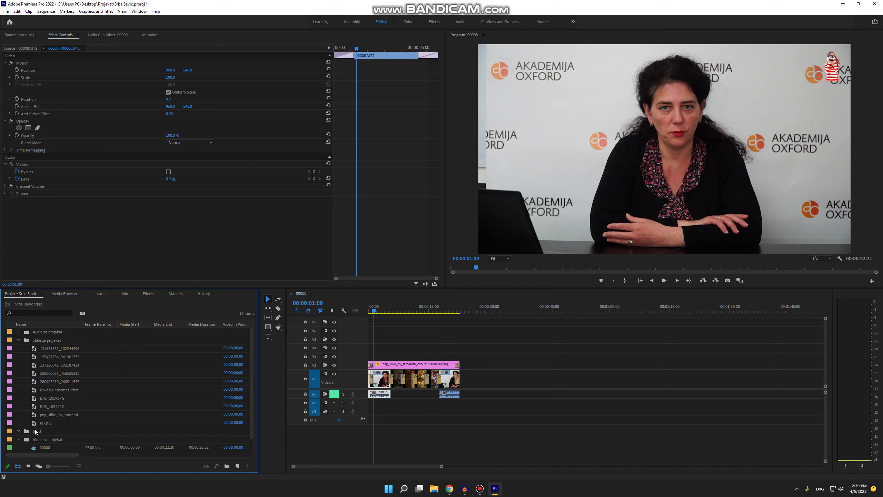
Move the "tekst 1" title into the "tekst" bin and collapse the "Slike za projekat" and "Video za projekat" bins
scroll(30, 426, "down", 1)
scroll(23, 364, "up", 1)
left_click_drag(49, 423, 35, 431)
left_click(18, 339)
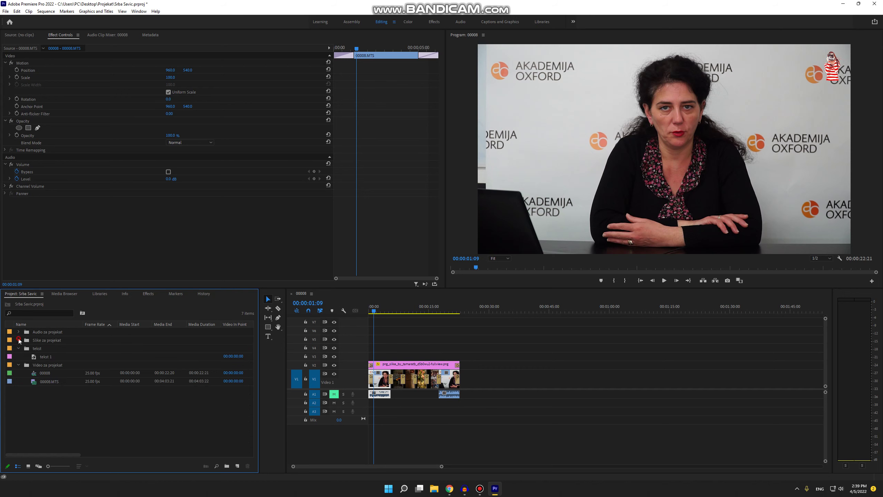
left_click(18, 364)
Create a trial legacy title reading "twwetew" with the default settings, and delete it from the "tekst" bin
left_click(46, 357)
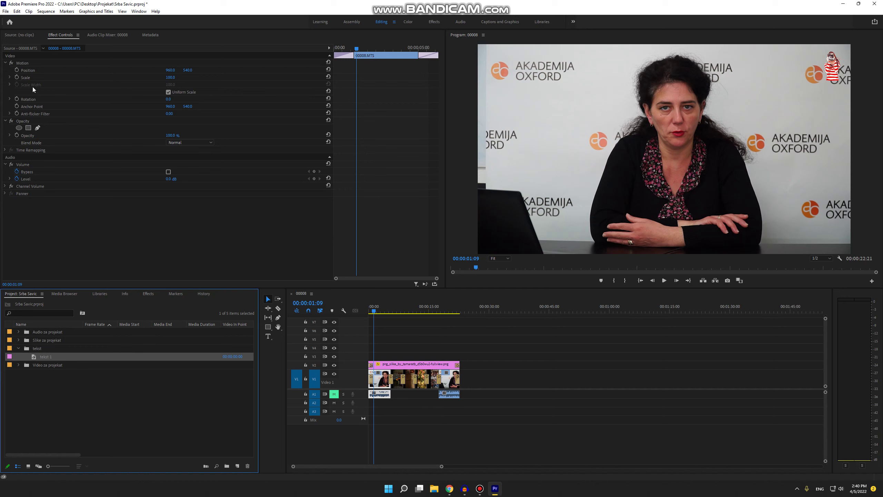
left_click(6, 11)
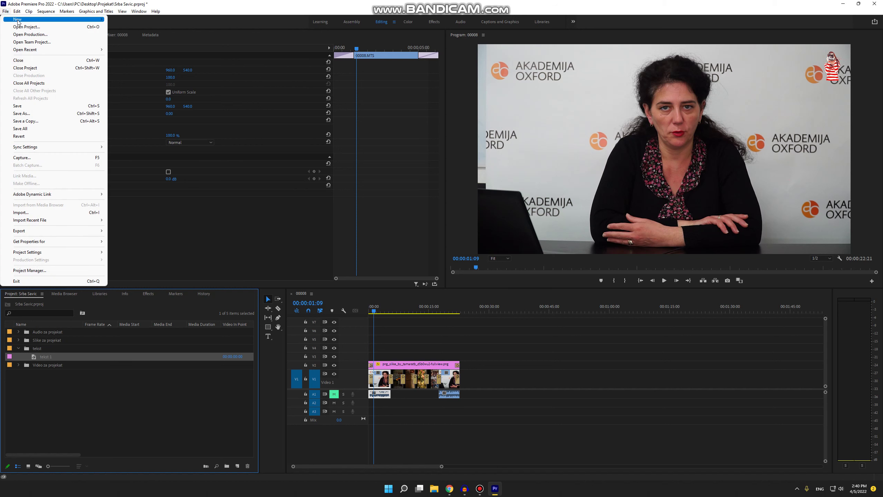
mouse_move(31, 20)
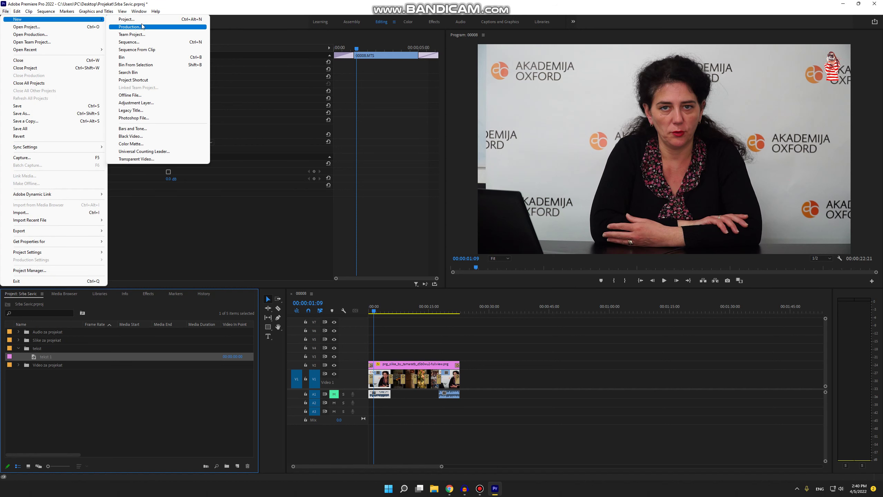
left_click(146, 111)
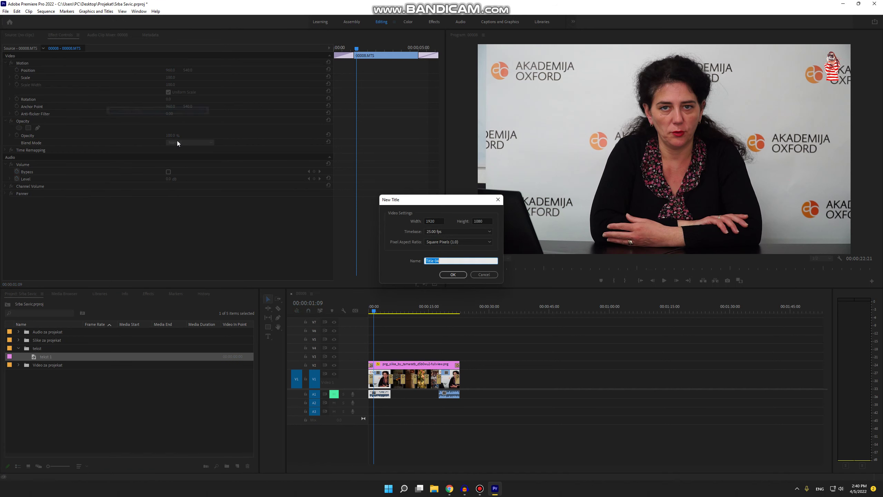
left_click(450, 274)
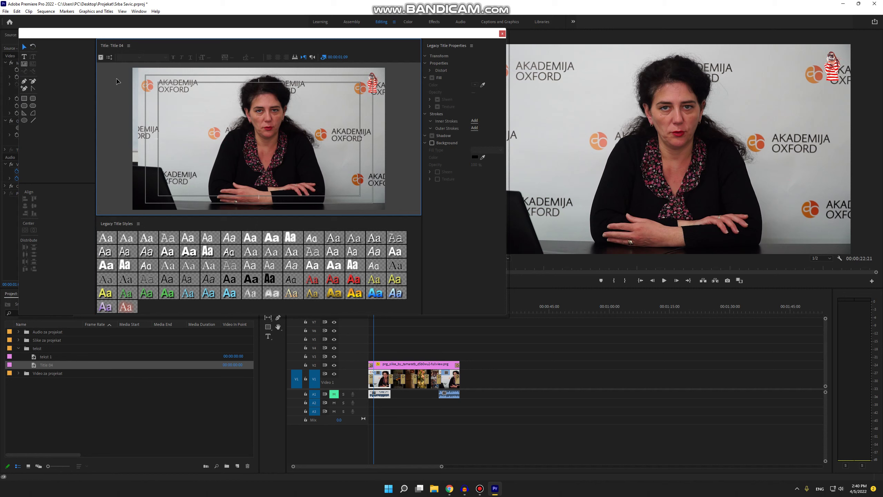
left_click(24, 57)
left_click(264, 129)
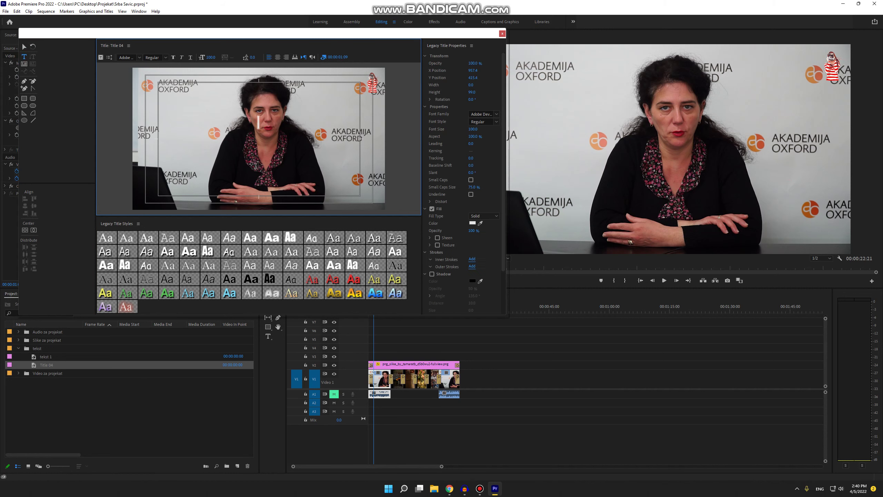
type("twwetew")
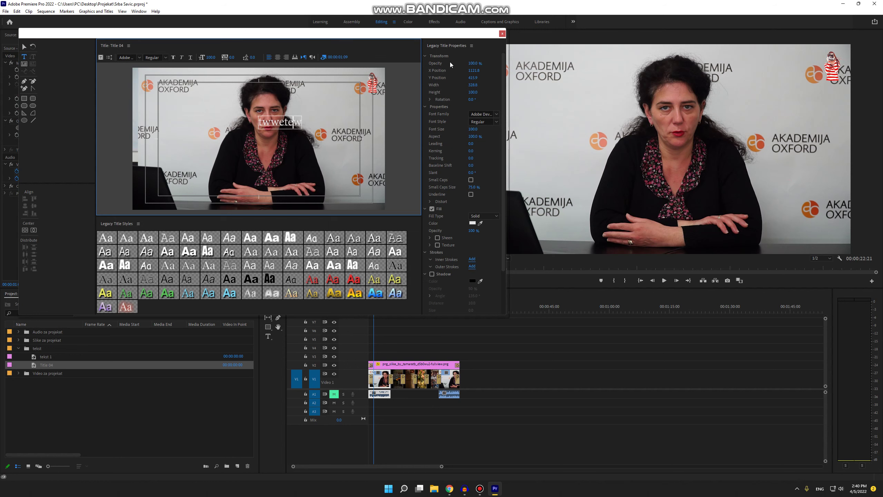
left_click(502, 34)
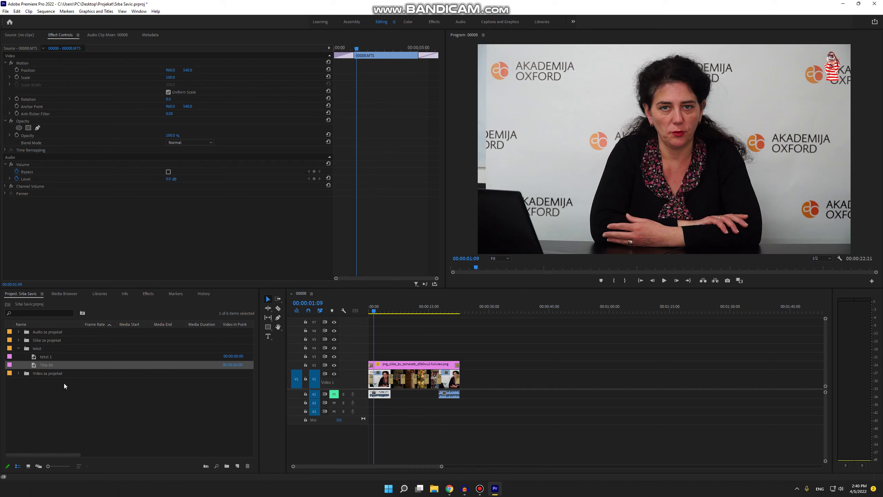
left_click(47, 364)
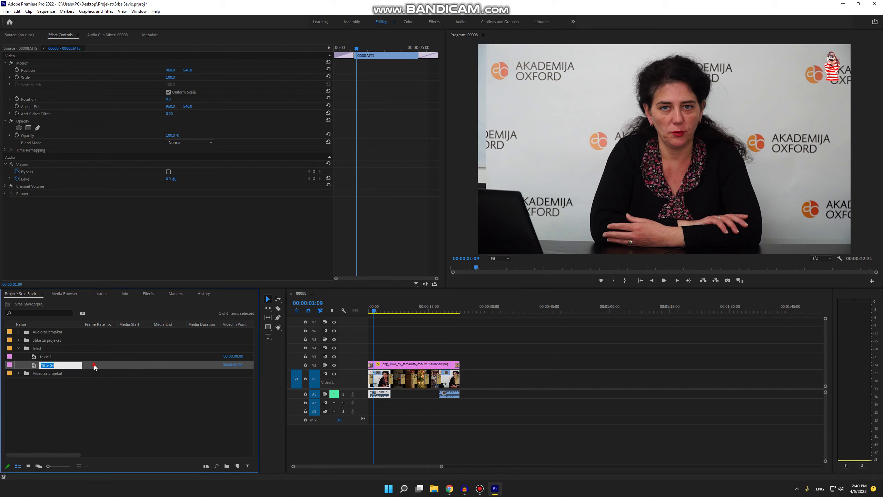
key("Delete")
Duplicate the "tekst 1" title in the "tekst" bin and rename the copy "tekst 2"
left_click(47, 359)
right_click(42, 359)
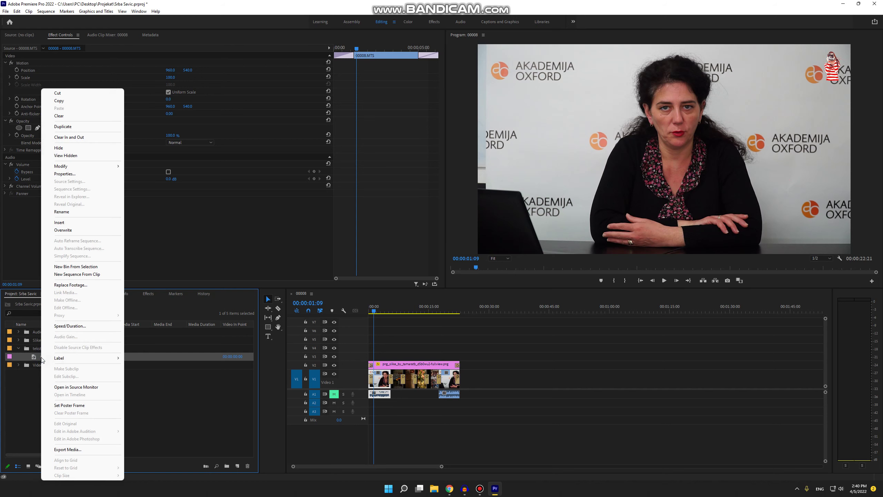
left_click(80, 127)
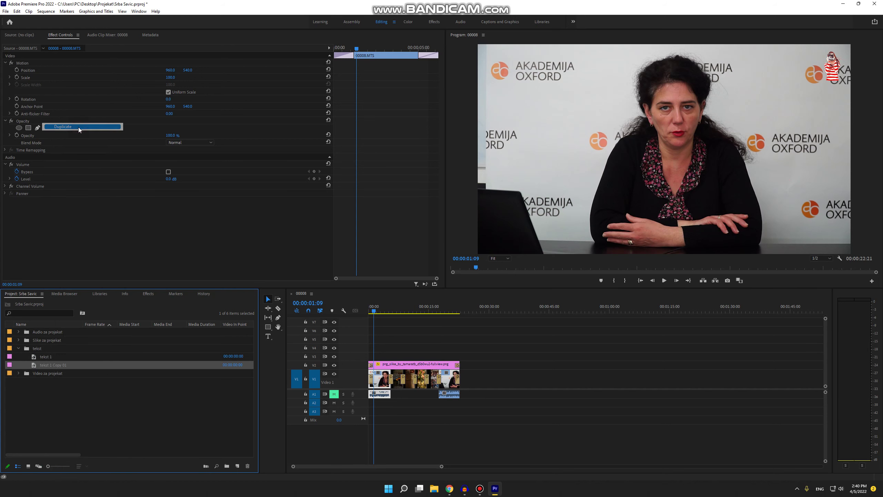
left_click(51, 364)
left_click_drag(52, 365, 88, 364)
key("BackSpace")
key("BackSpace")
type("2")
key("Return")
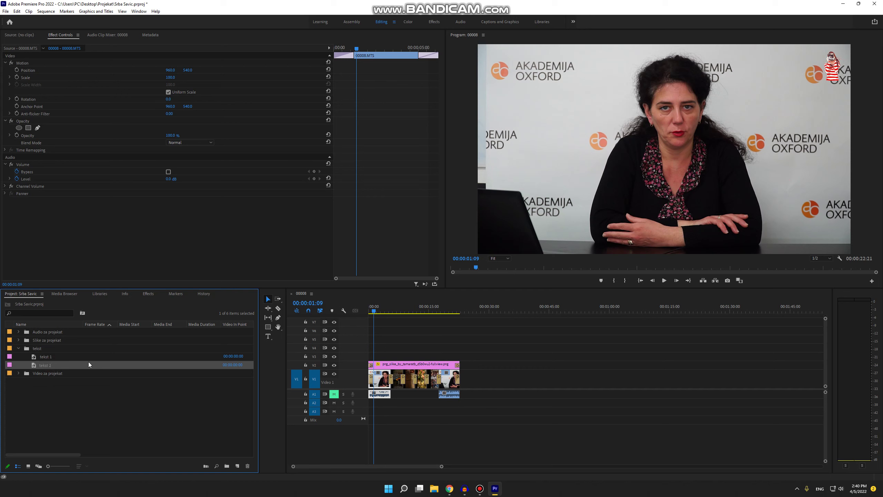
Duplicate the "tekst 2" title and rename the copy "tekst 3"
right_click(39, 367)
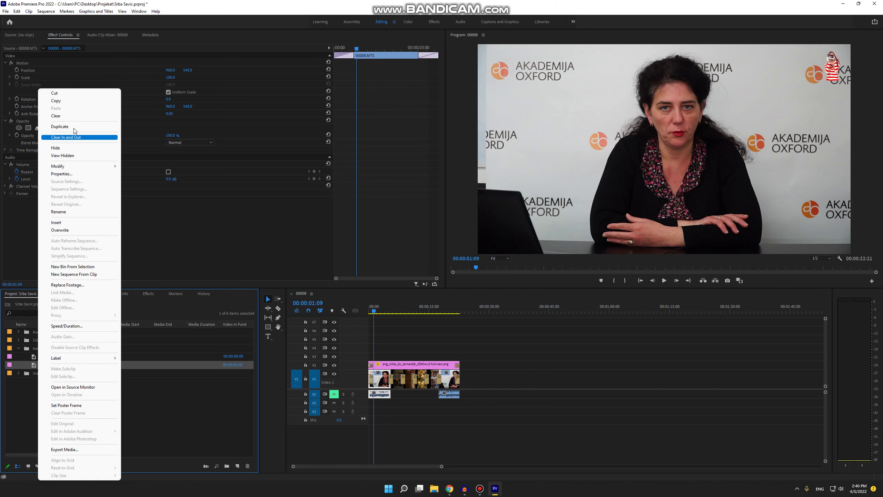
left_click(55, 134)
left_click(52, 373)
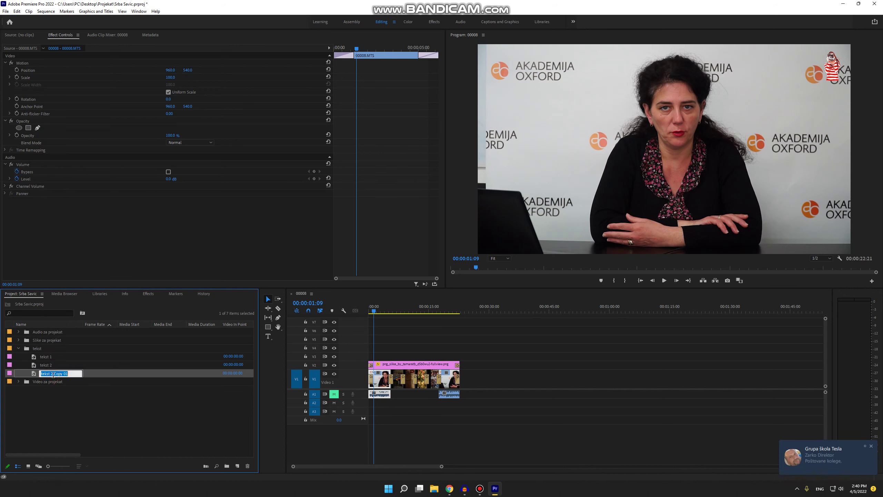
left_click(52, 375)
key("ctrl+a")
type("tekst 3")
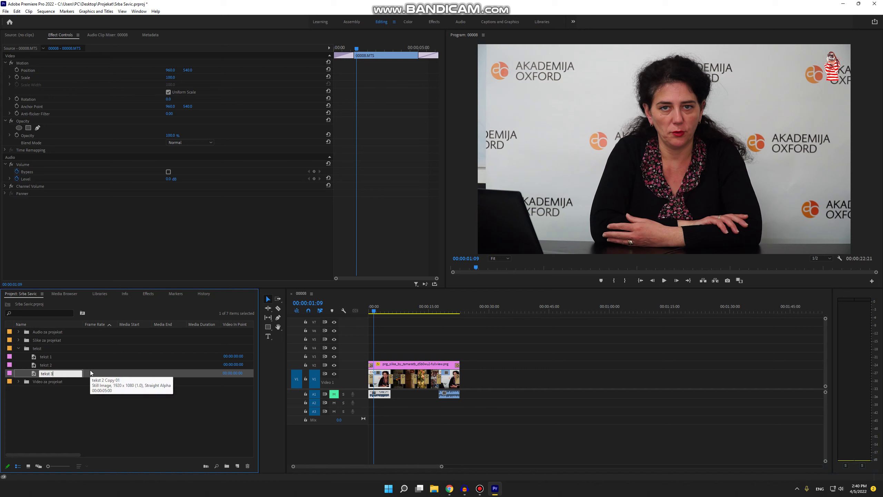
key("Return")
Duplicate the "tekst 3" title and rename the copy "tekst 4"
right_click(46, 369)
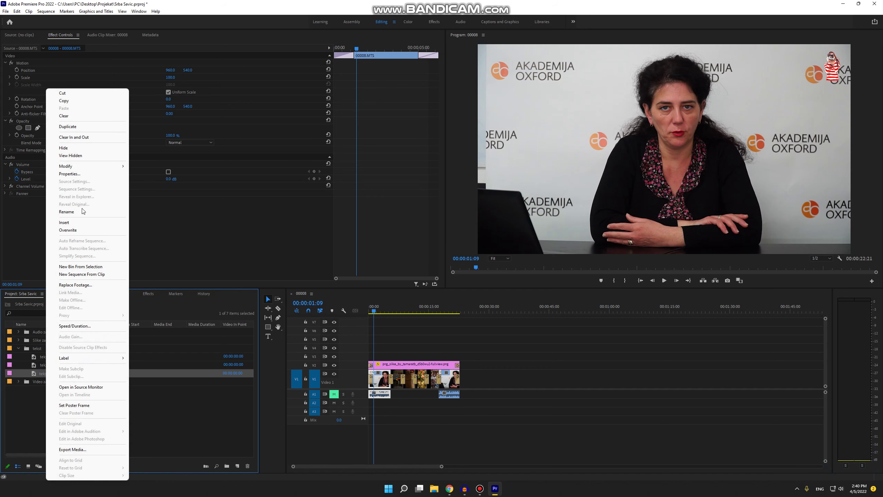
left_click(78, 127)
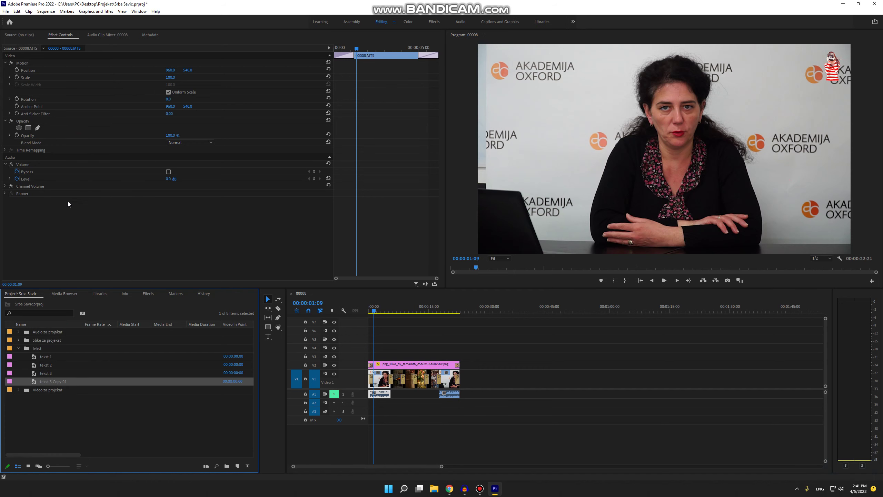
left_click(52, 377)
left_click_drag(51, 382, 85, 379)
type("4")
key("Return")
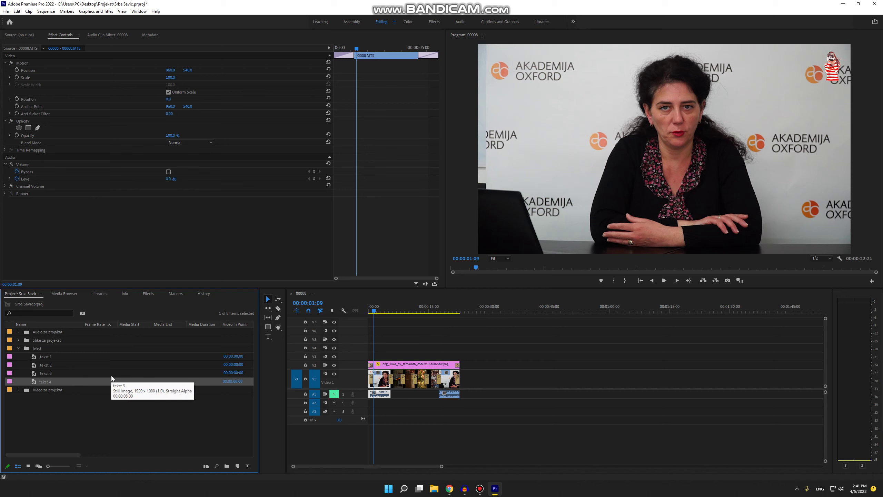
Open the "tekst 2" title, replace its yellow text with "2", and close the title editor
left_click(42, 365)
left_click(42, 366)
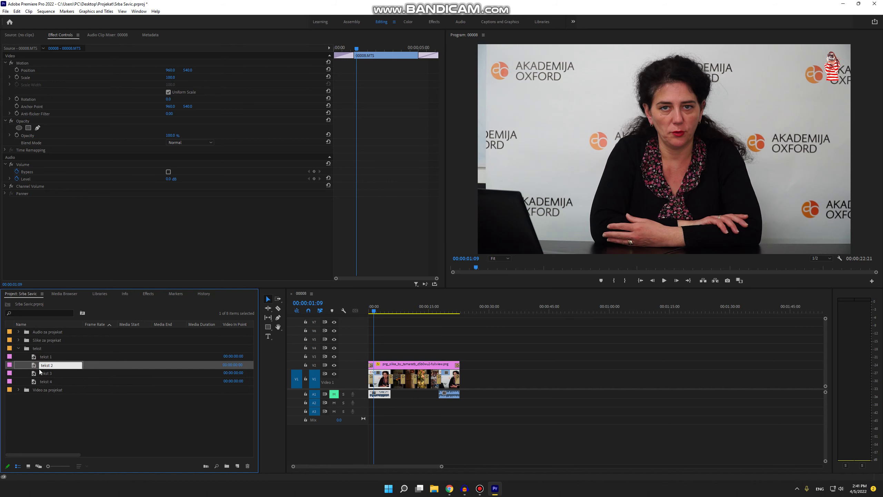
double_click(35, 365)
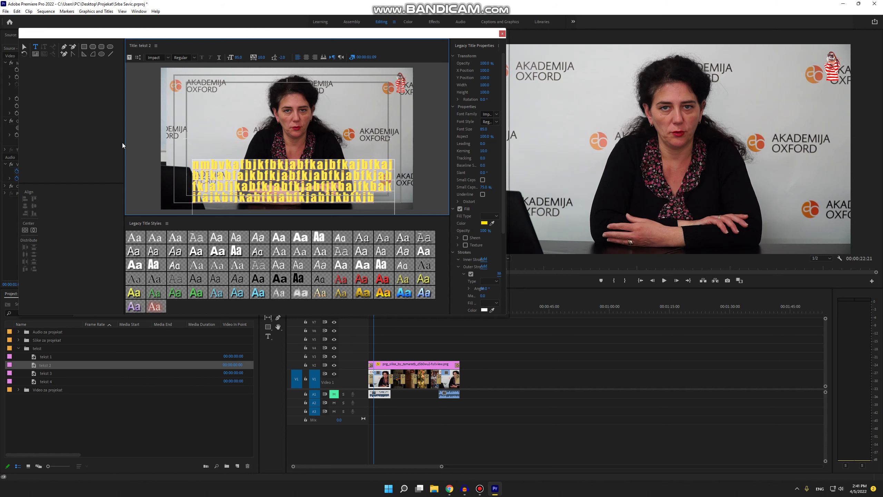
key("ctrl+a")
type("2")
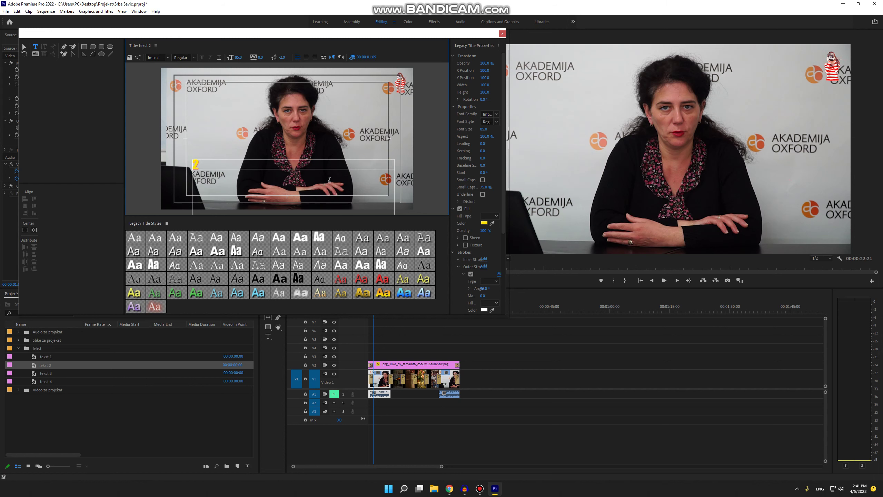
key("Return")
left_click(502, 34)
Open the "tekst 3" title, replace its yellow text with "3", and close the title editor
left_click(51, 372)
left_click(49, 373)
double_click(35, 373)
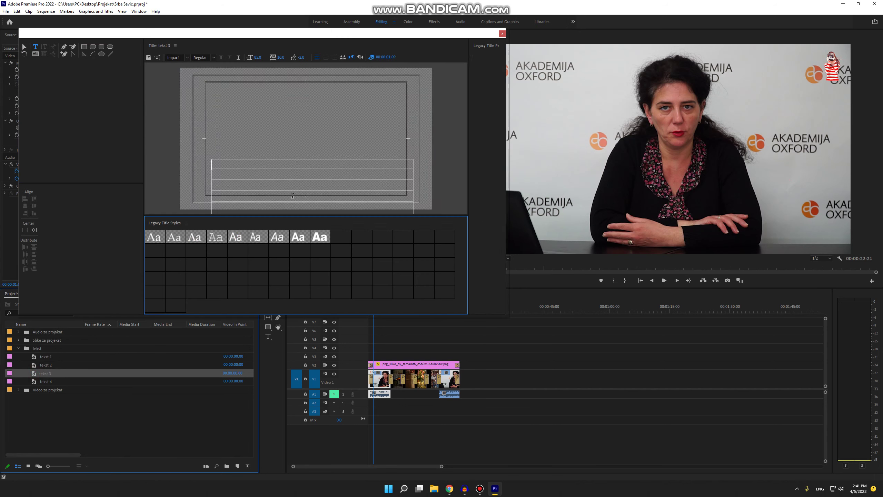
key("ctrl+a")
type("3")
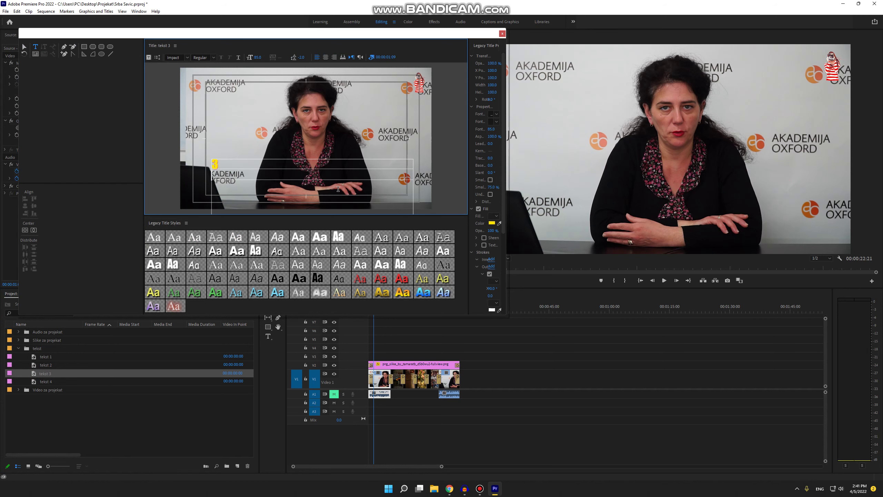
left_click(502, 34)
Open the "tekst 4" title, replace its yellow text with "4", and close the title editor
double_click(48, 383)
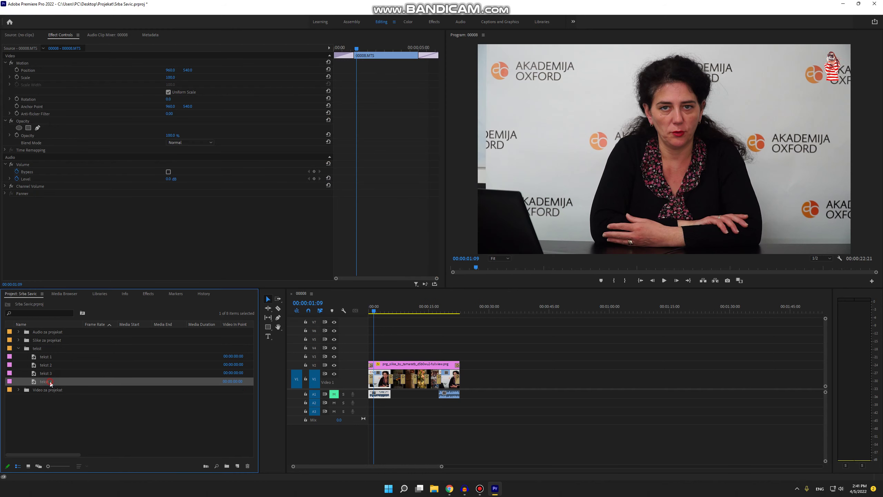
key("ctrl+a")
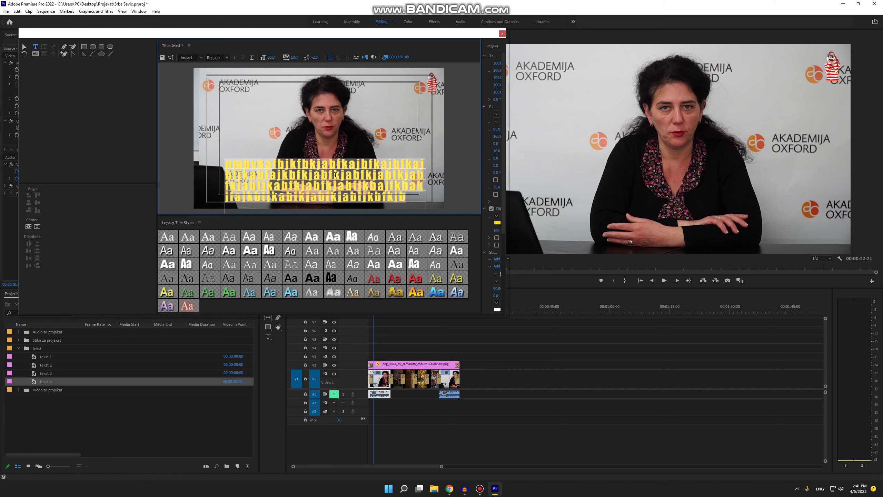
type("4")
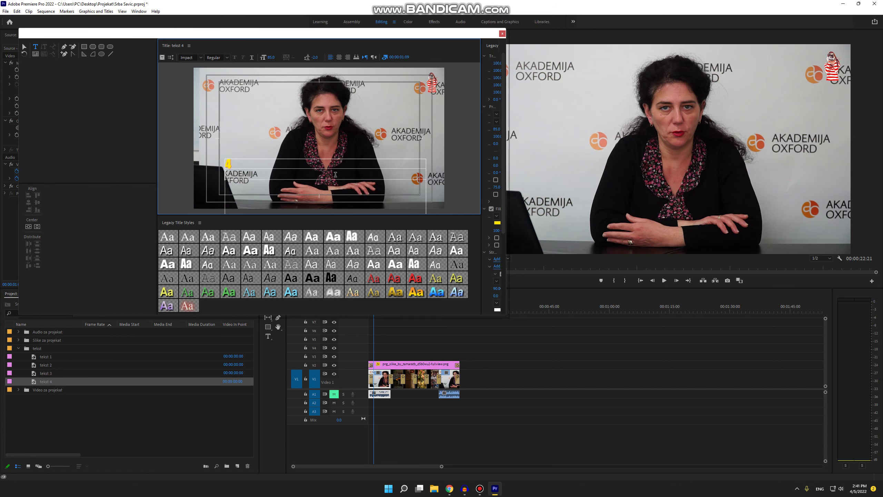
left_click(502, 34)
Place titles "tekst 1" through "tekst 4" in order on track V3 above the PNG overlay, starting at the sequence start with gaps between them
left_click_drag(35, 357, 362, 360)
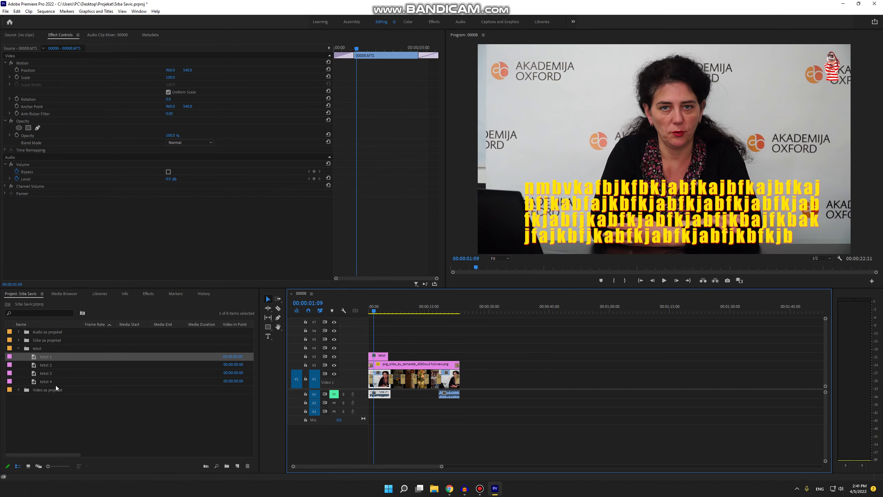
left_click_drag(42, 365, 395, 356)
left_click_drag(43, 373, 417, 359)
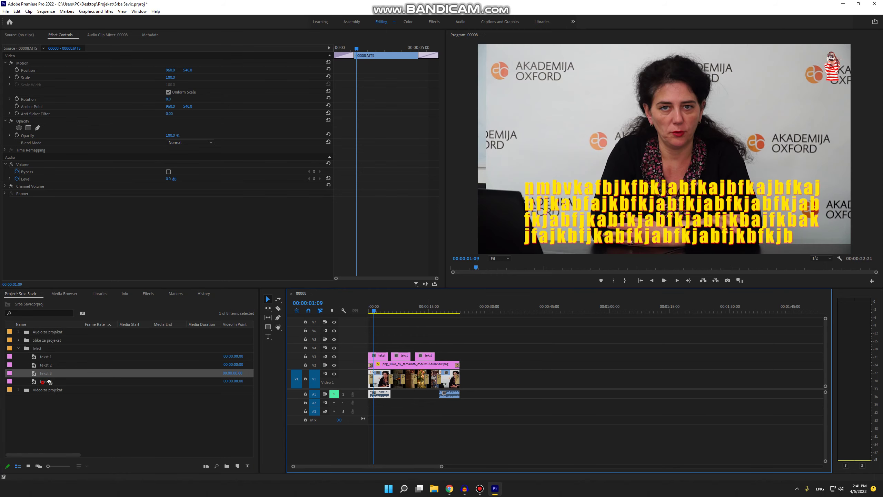
left_click_drag(44, 381, 445, 358)
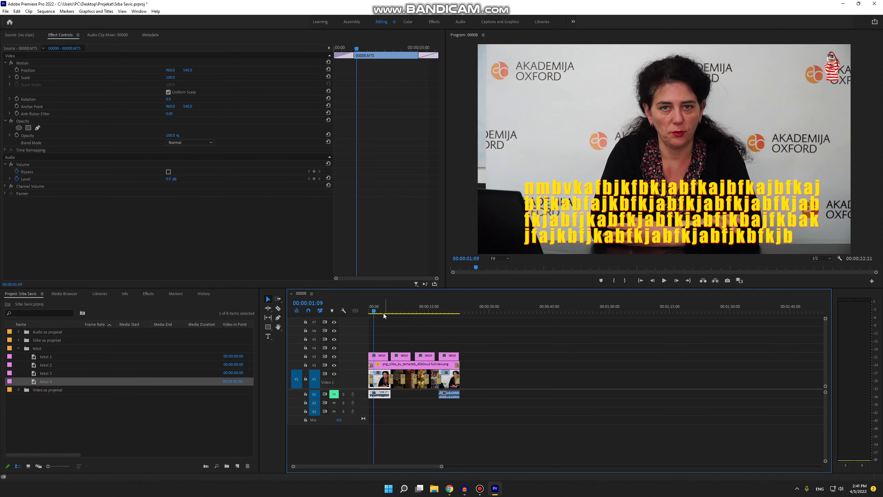
Scrub through the sequence to 00:00:16:15 and bring up the Video Transitions in the effects library
left_click_drag(376, 311, 435, 327)
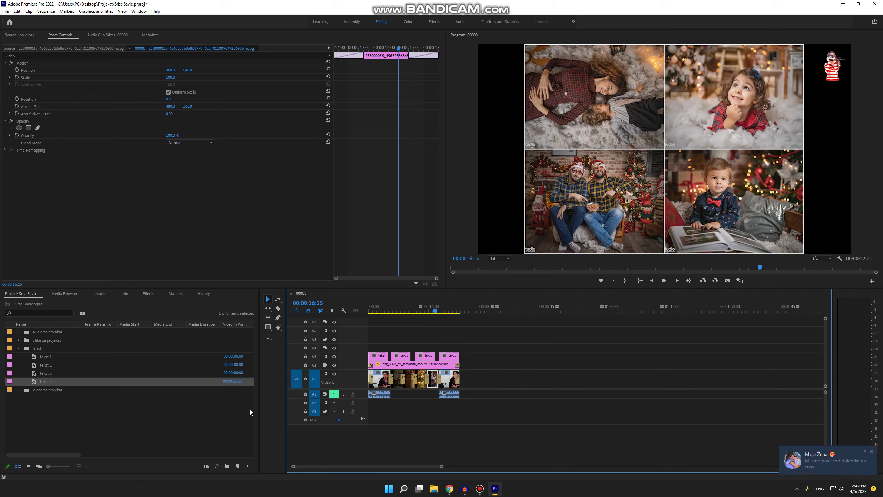
left_click(148, 294)
scroll(62, 430, "down", 3)
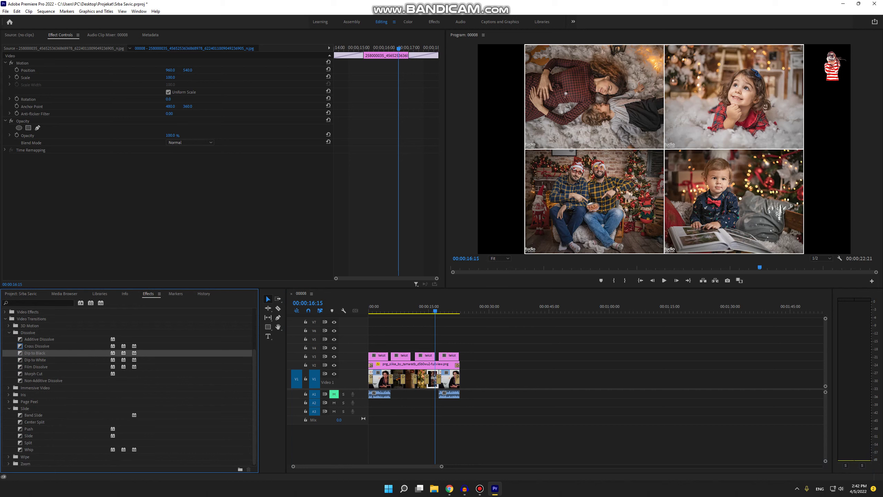
Apply the Whip transition to both ends of the second title on V3 and Cross Dissolve to both ends of the third
scroll(39, 439, "down", 1)
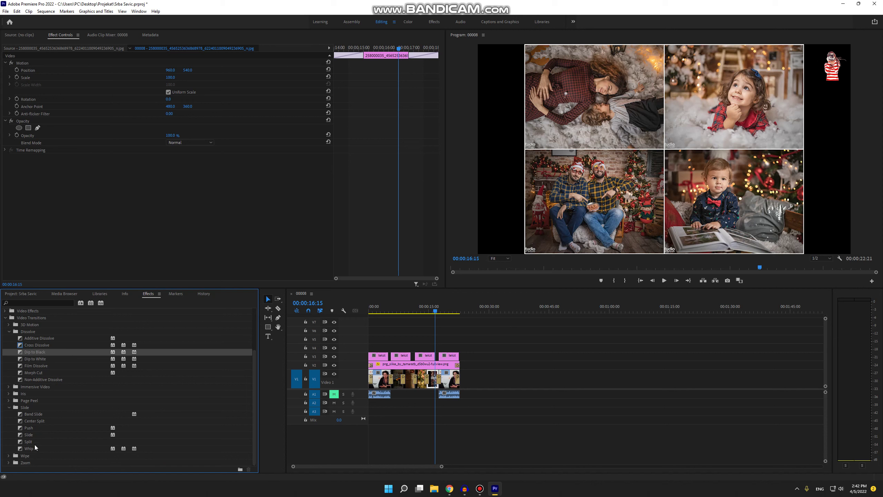
left_click_drag(28, 449, 392, 356)
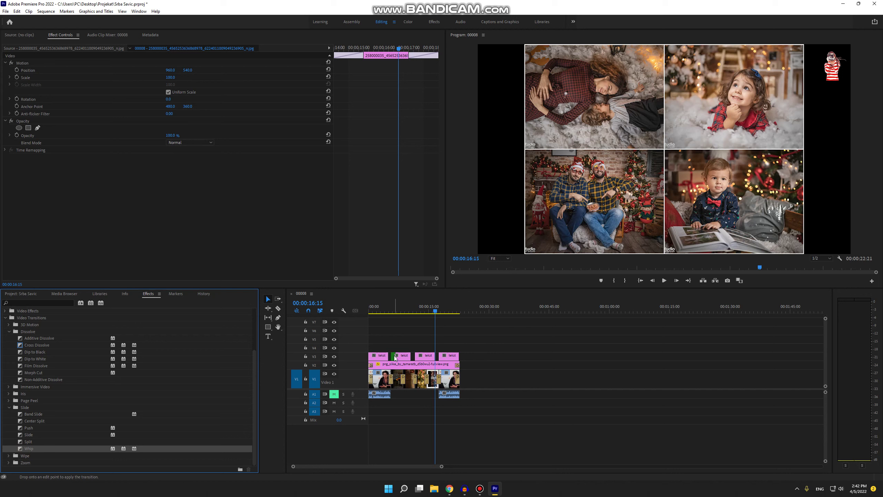
left_click_drag(28, 449, 409, 356)
left_click_drag(38, 347, 418, 357)
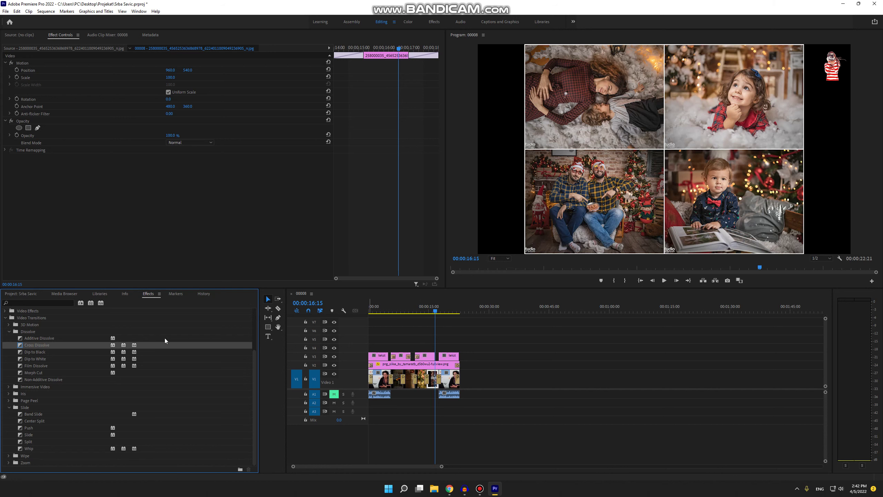
left_click_drag(211, 353, 434, 357)
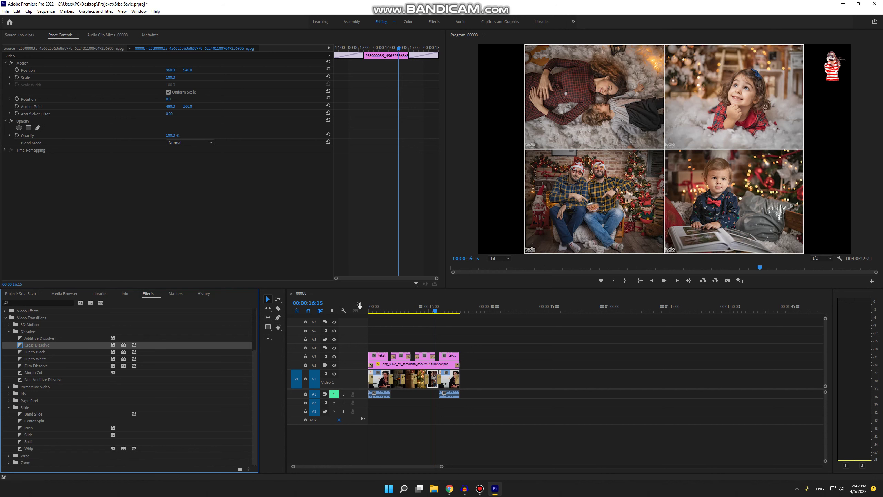
Play the sequence from its start to review the titles and their transitions
left_click(369, 308)
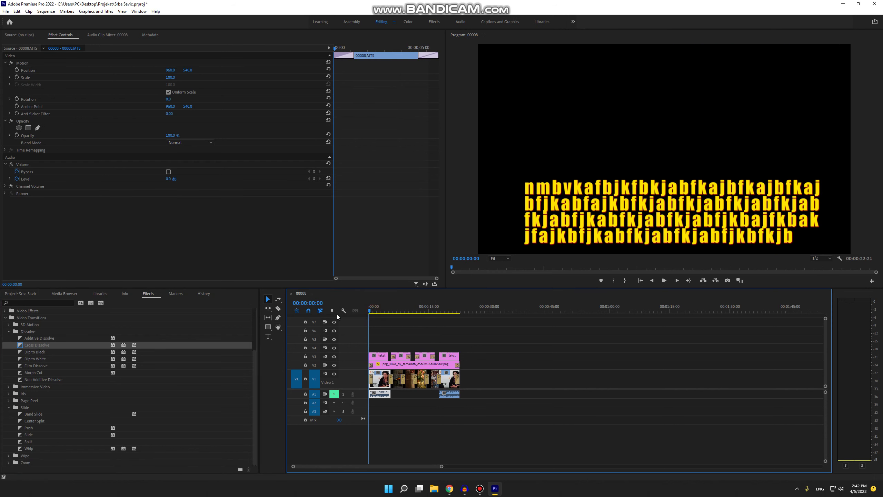
key("space")
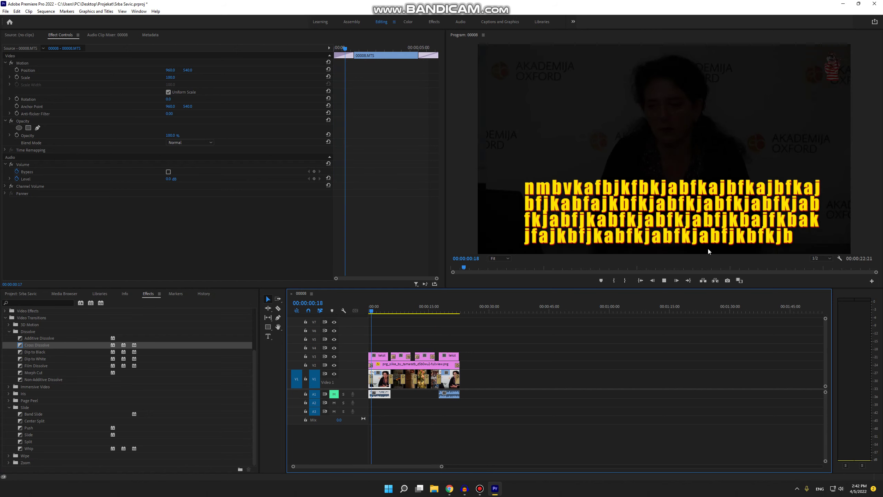